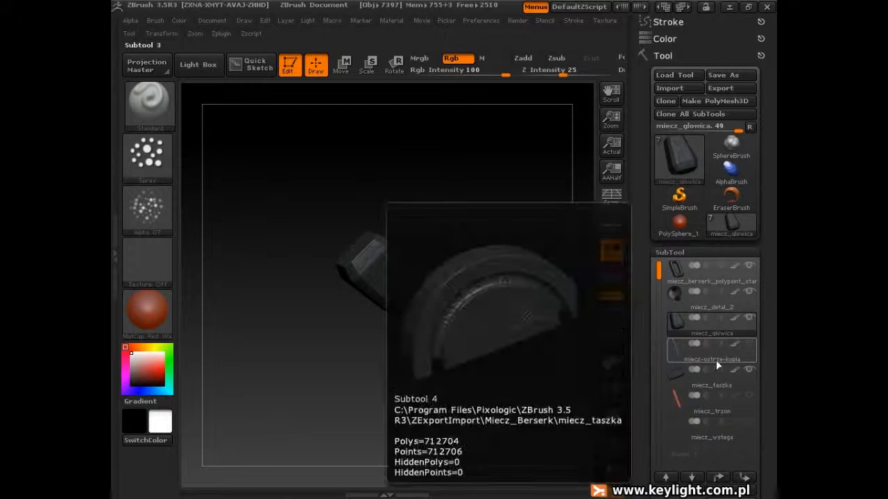
- Make the miecz-ostrze-kopia blade the active subtool, hide all other subtools and frame the blade
click(701, 356)
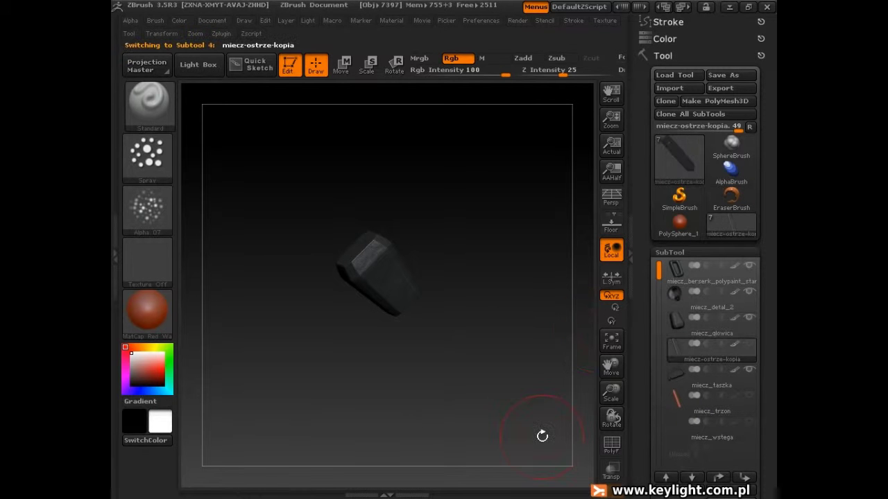
click(749, 343)
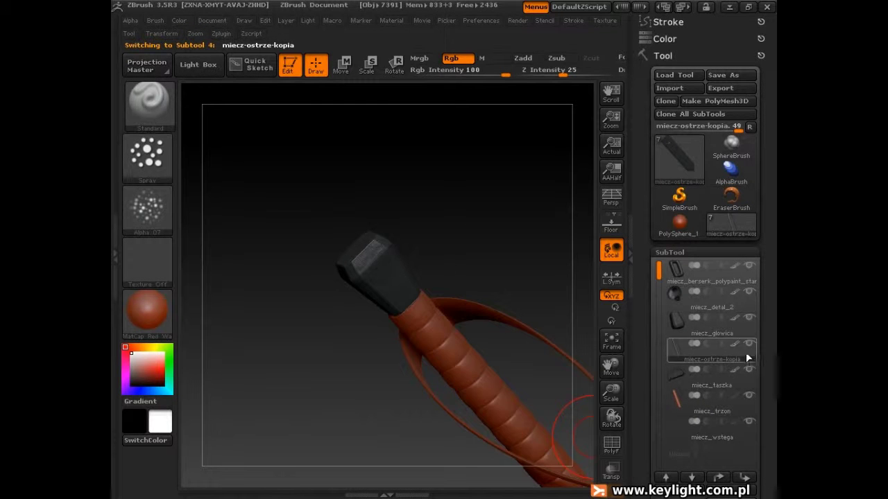
click(750, 370)
click(750, 397)
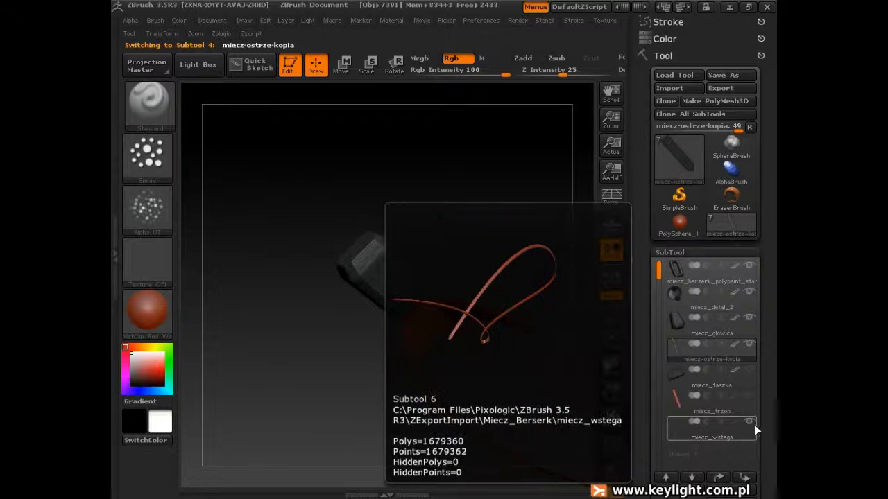
click(752, 423)
click(748, 318)
click(750, 293)
click(750, 267)
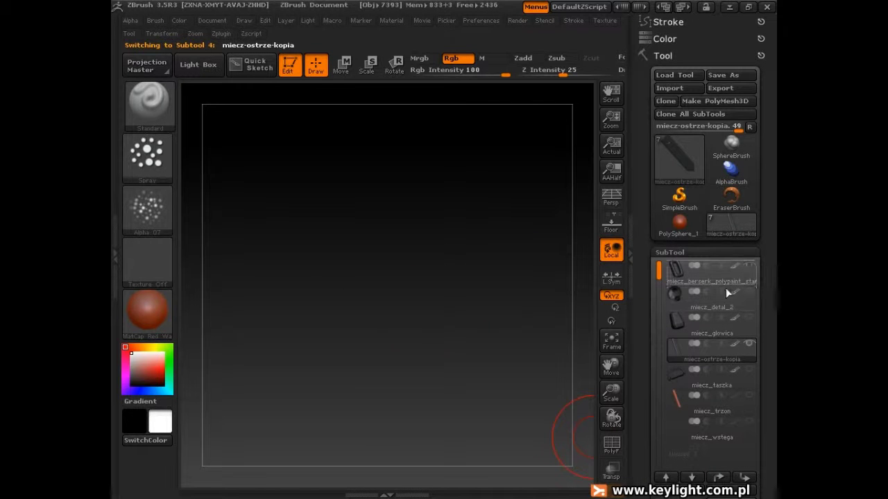
key(f)
drag(493, 244, 468, 225)
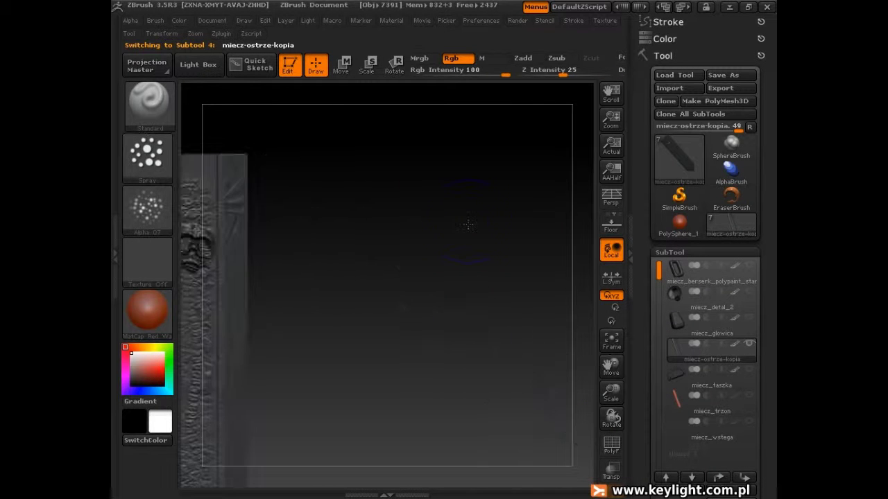
alt+drag(355, 340, 534, 240)
alt+drag(472, 361, 481, 254)
- Import surf1.psd and surf2.psd from the ZTextures folder as alphas
click(166, 222)
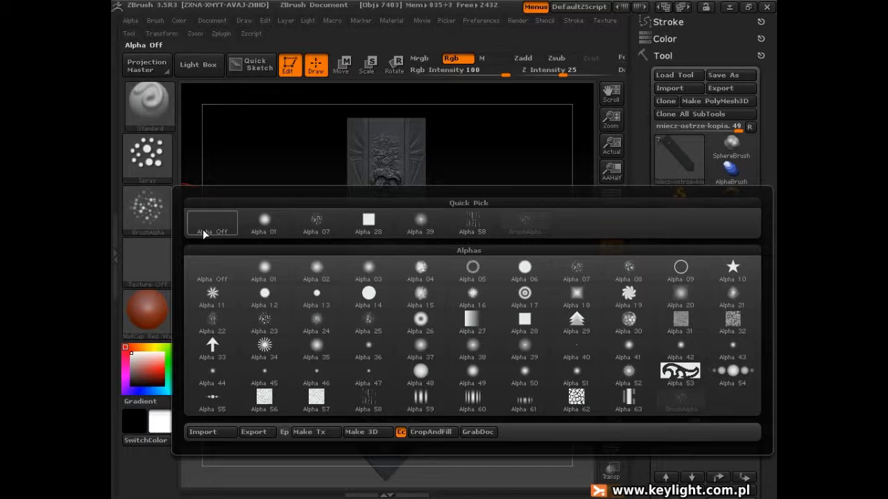
click(206, 433)
click(377, 37)
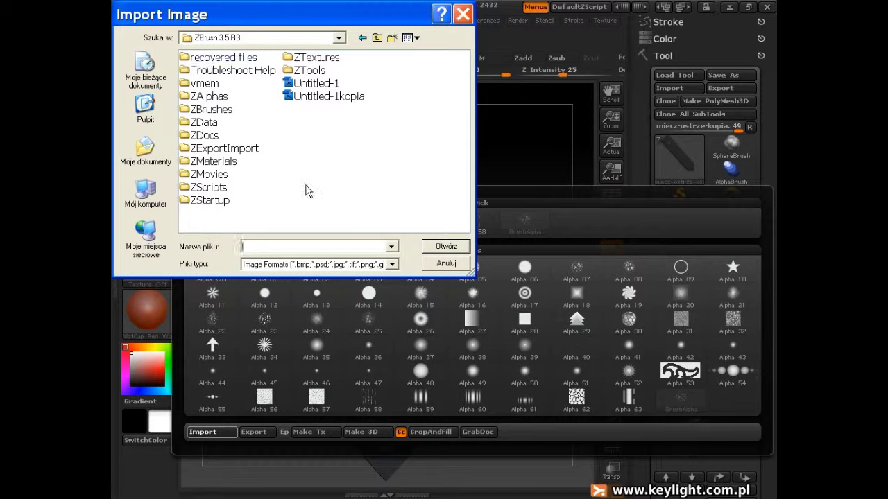
double_click(326, 60)
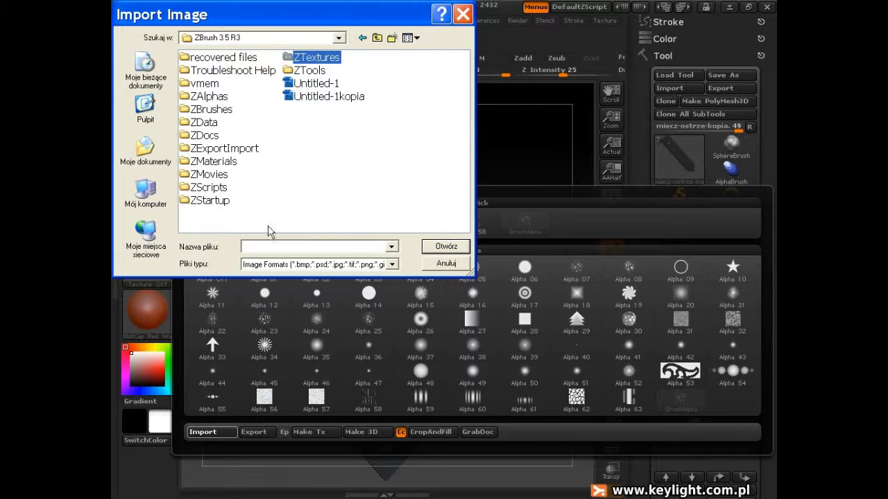
drag(312, 111, 268, 131)
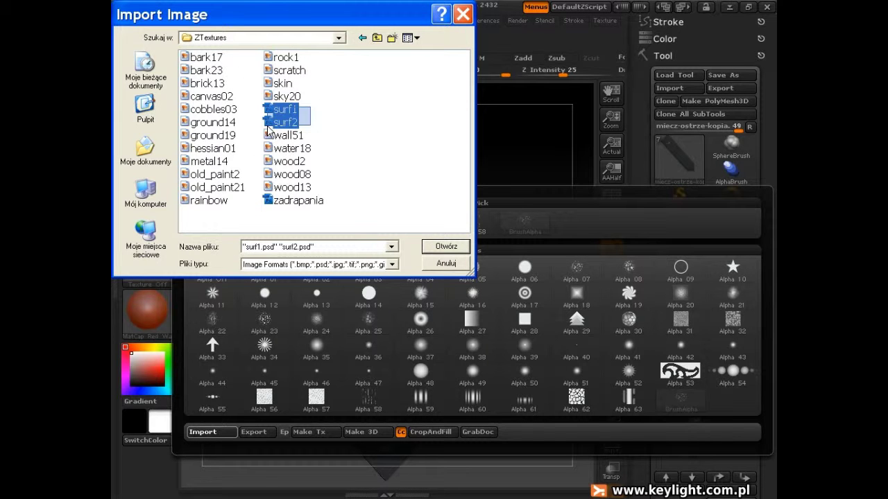
click(426, 245)
- Select the surf1 alpha and apply a rectangular mask across the whole blade
click(156, 207)
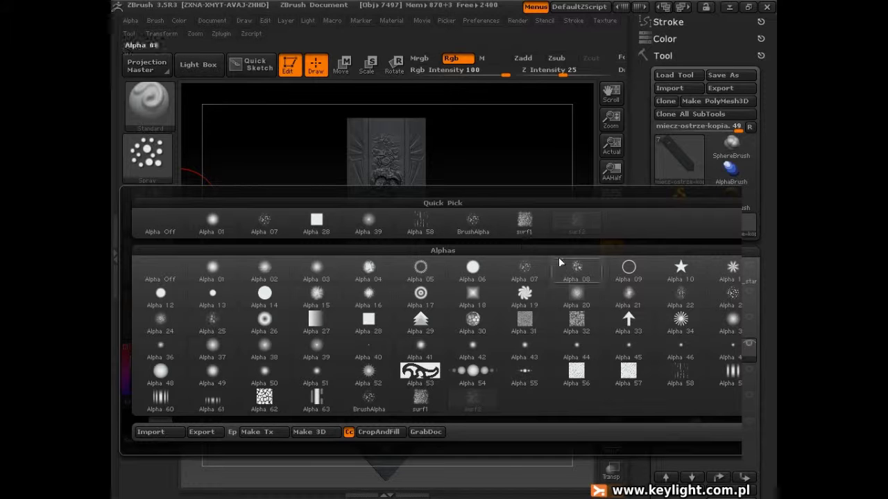
mouse_move(582, 227)
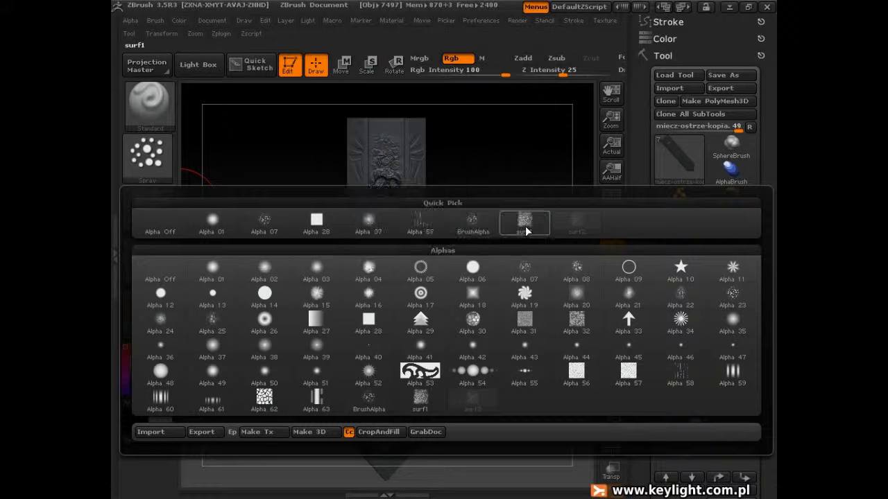
click(525, 226)
ctrl+drag(290, 111, 502, 490)
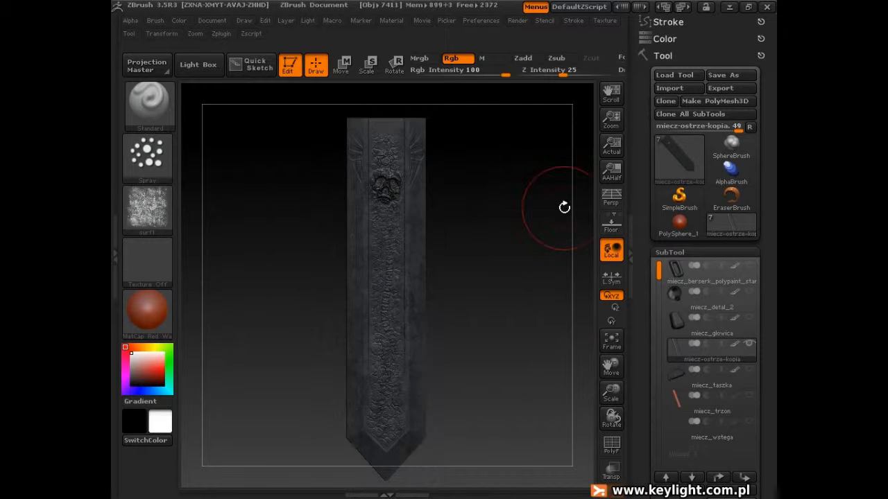
- Turn off ViewMask in the masking settings to hide the blade's mask display
click(668, 252)
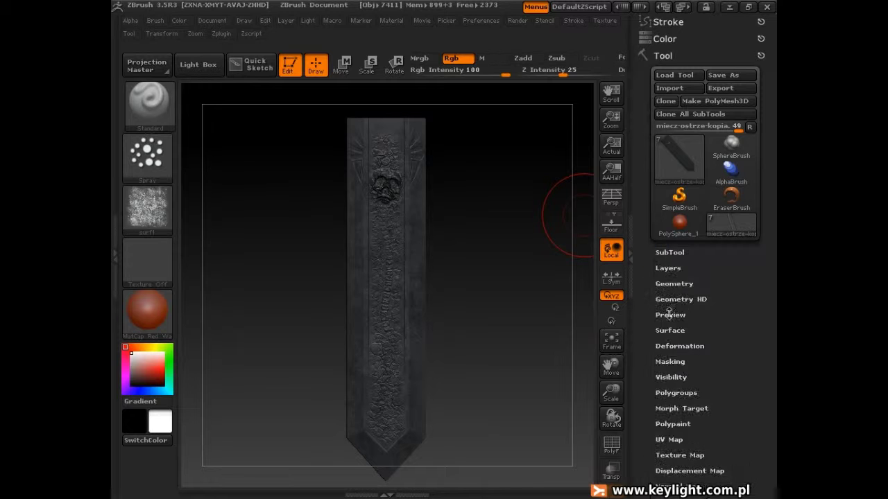
click(675, 362)
click(670, 224)
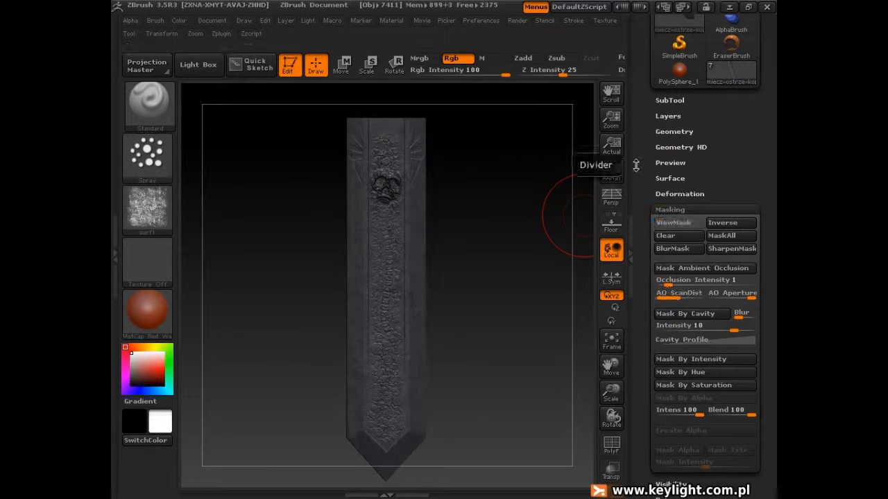
click(680, 207)
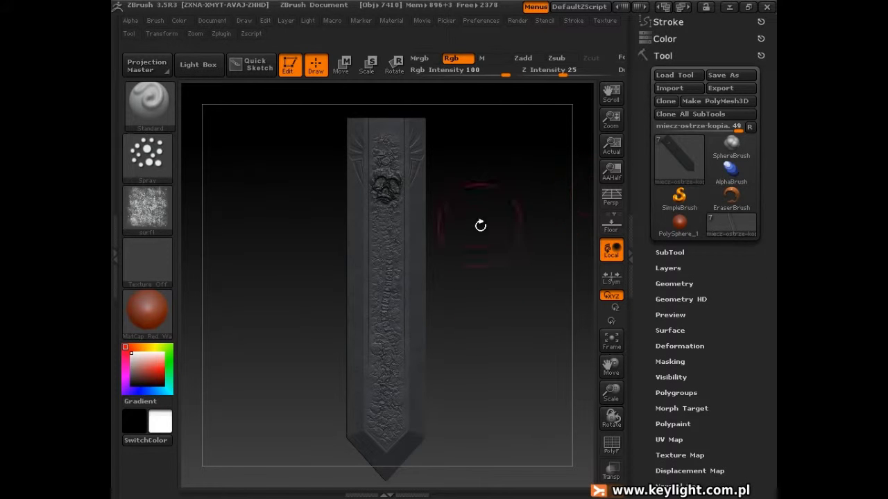
- Set the surf1 alpha's Radial Fade to 10
drag(612, 393, 612, 358)
alt+drag(559, 347, 559, 275)
alt+drag(567, 321, 506, 273)
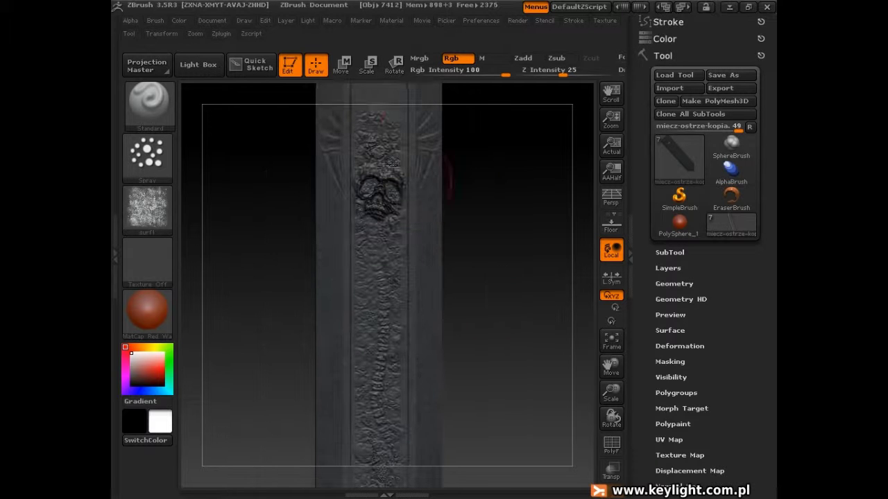
mouse_move(139, 212)
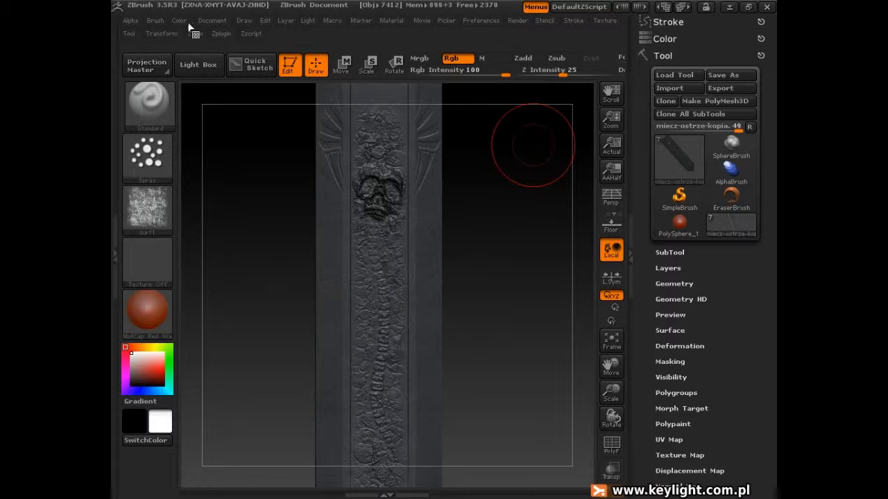
click(136, 23)
click(126, 28)
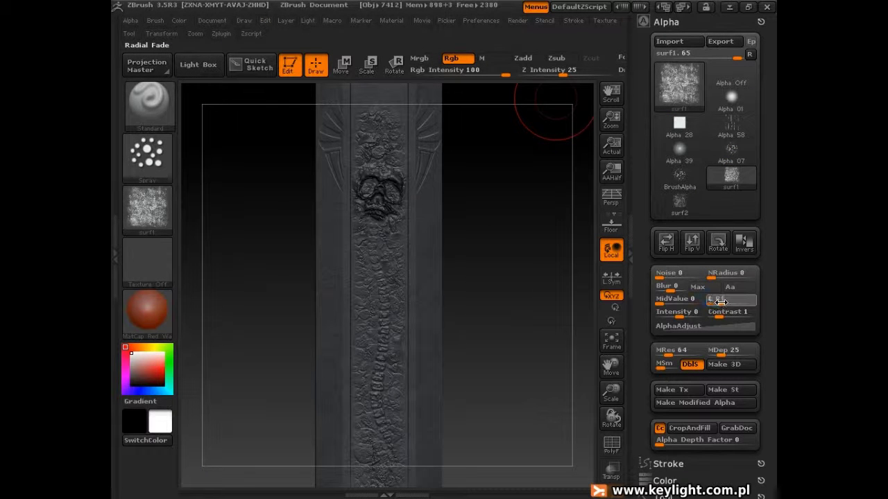
drag(728, 302, 731, 302)
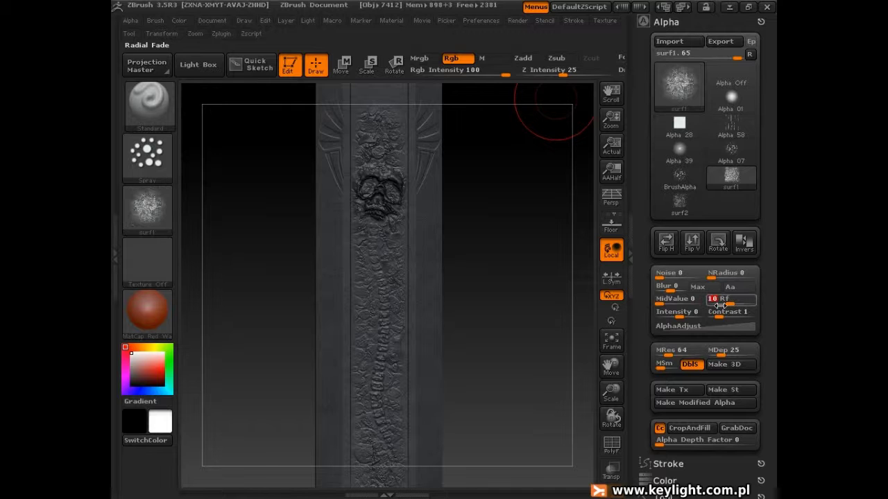
click(664, 23)
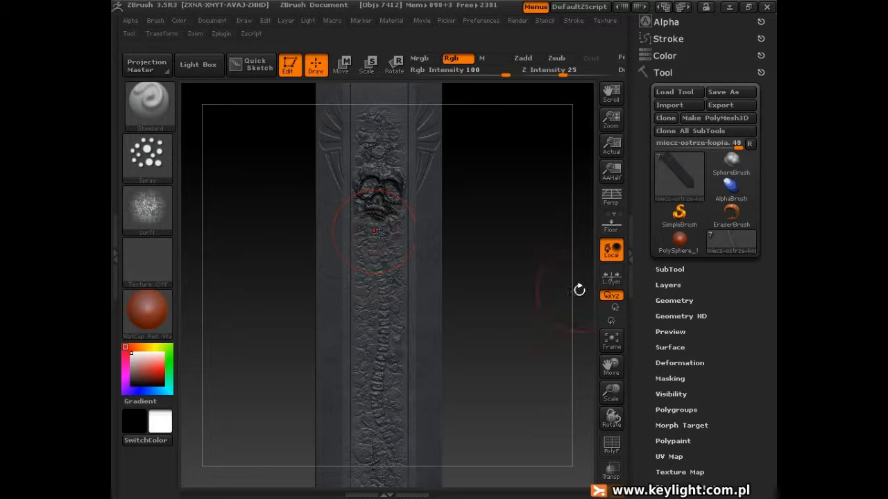
- Set the paint colour to dark brown, R 32, G 14, B 2, and enlarge the brush
mouse_move(579, 290)
mouse_down()
mouse_move(539, 272)
mouse_move(516, 173)
mouse_up()
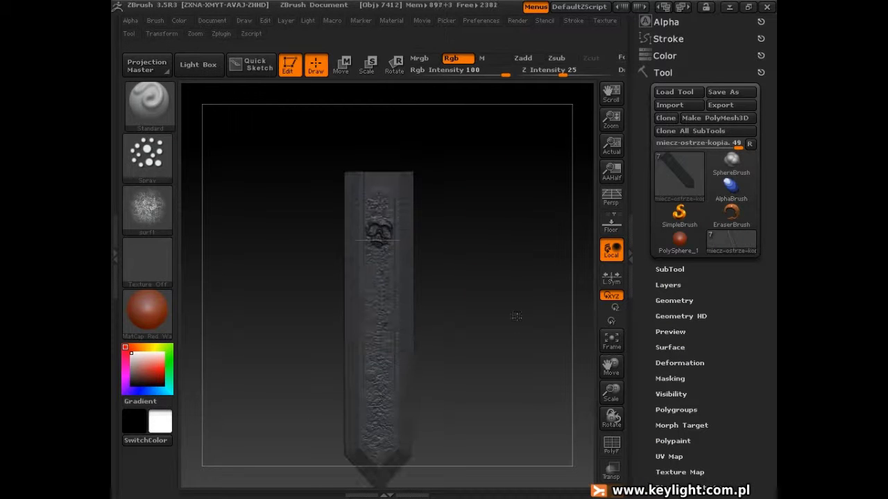
click(665, 56)
alt+drag(503, 290, 505, 228)
click(678, 116)
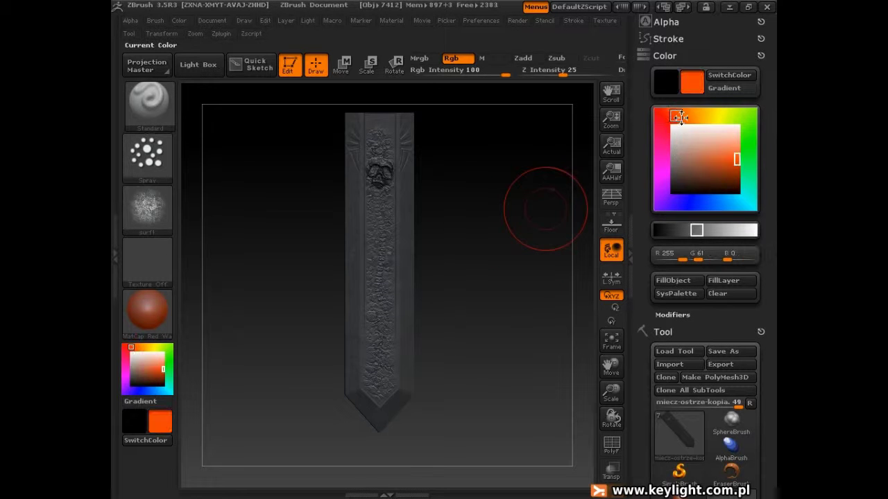
mouse_move(681, 117)
mouse_down()
mouse_move(696, 118)
mouse_move(689, 117)
mouse_up()
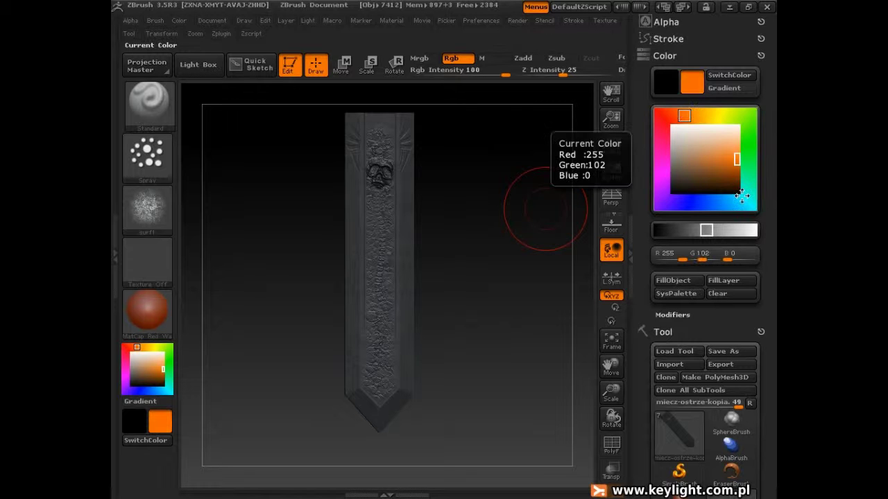
click(735, 189)
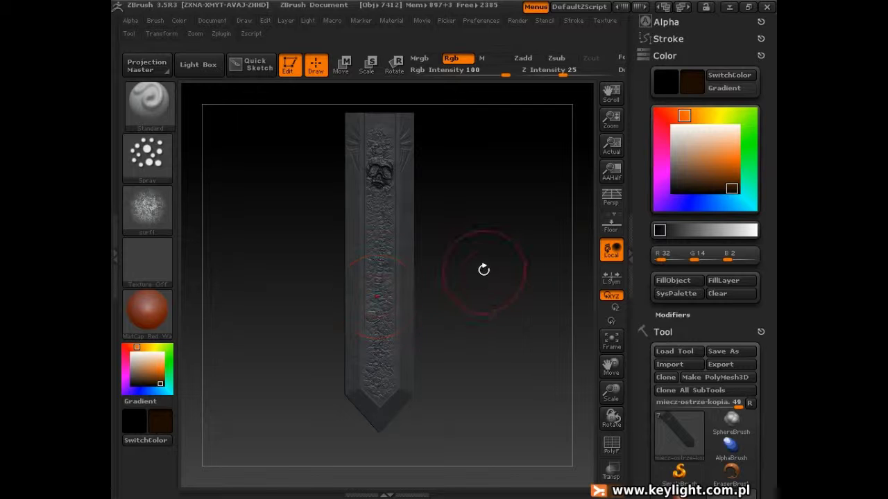
key(space)
drag(473, 250, 499, 251)
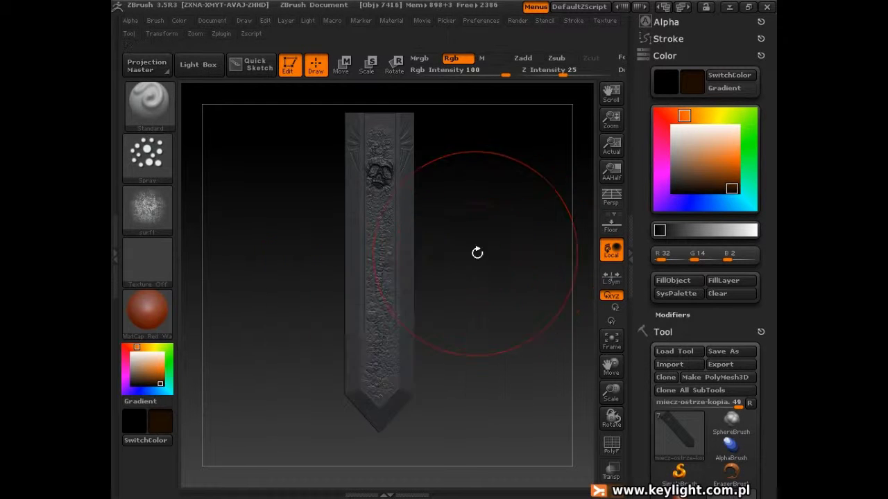
- Try spraying dark brown down the centre of the blade at Rgb Intensity 100, undoing each stroke
alt+drag(479, 206, 497, 267)
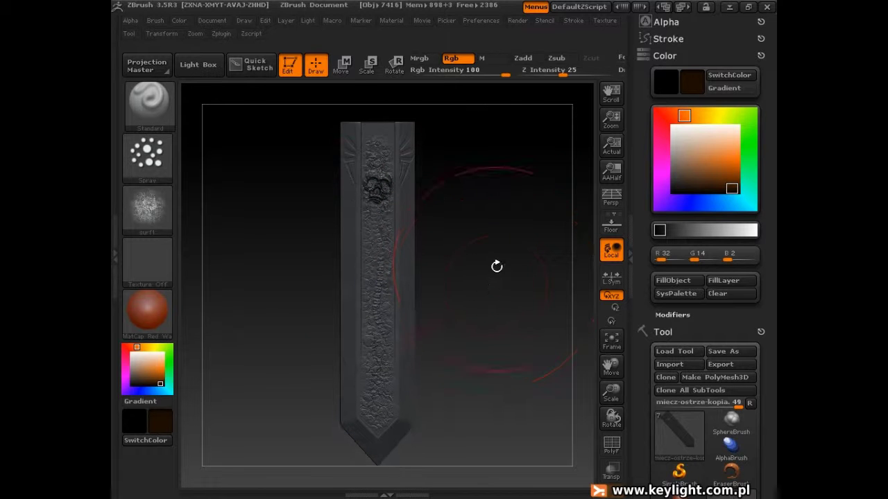
mouse_move(374, 201)
mouse_down()
mouse_move(382, 236)
mouse_move(380, 360)
mouse_up()
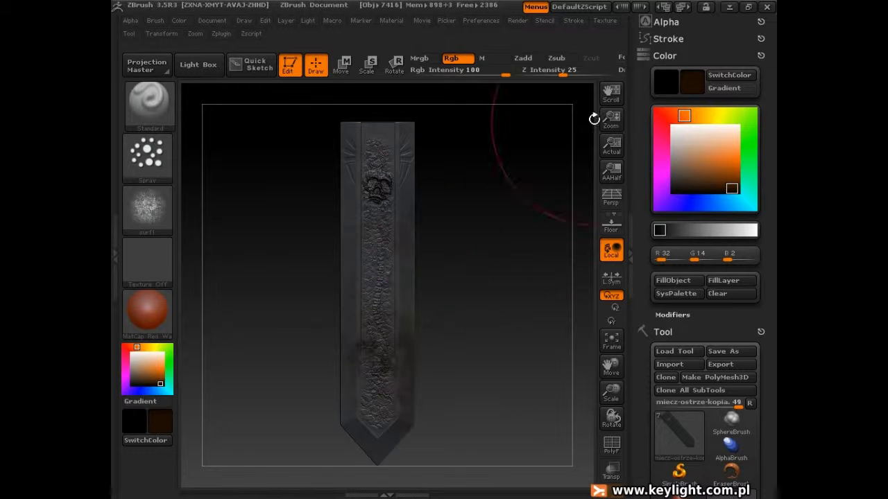
alt+drag(497, 338, 493, 283)
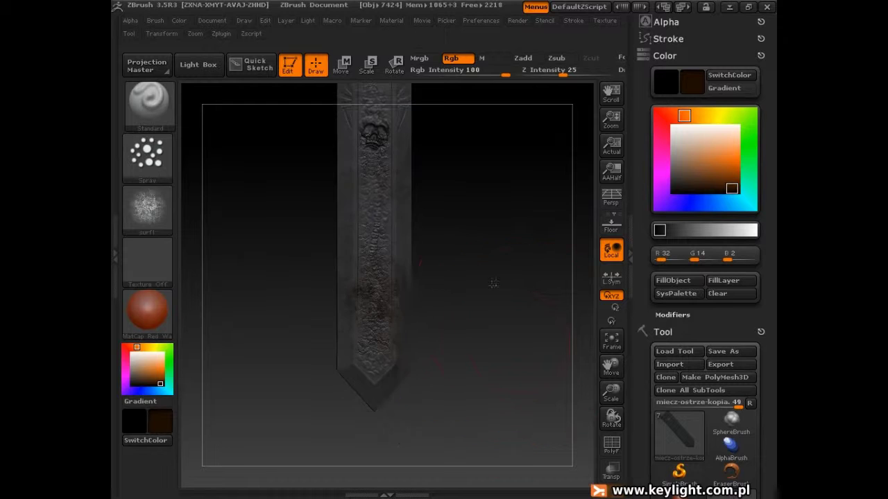
key(ctrl+z)
alt+drag(503, 200, 495, 238)
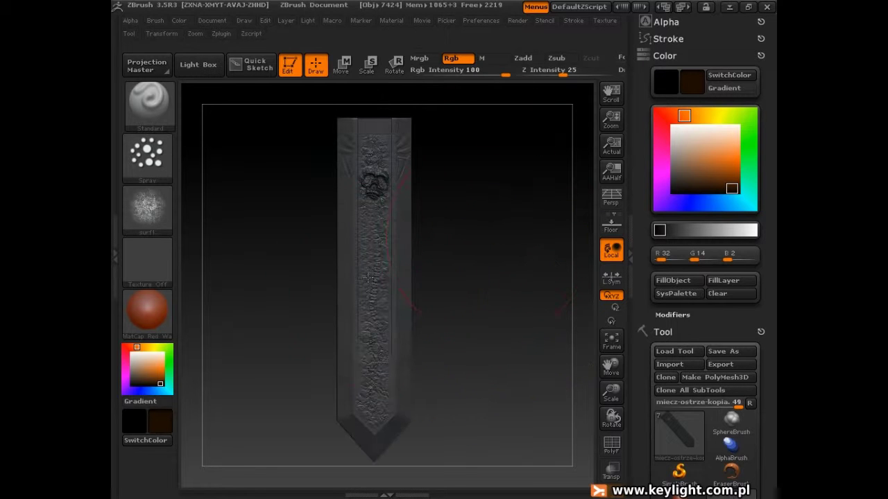
mouse_move(367, 239)
mouse_down()
mouse_move(381, 282)
mouse_move(372, 324)
mouse_up()
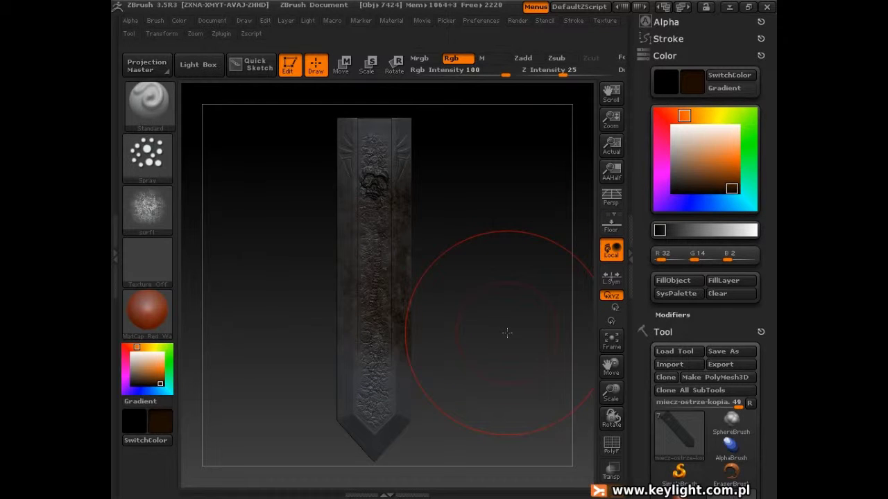
key(ctrl+z)
- Set Rgb Intensity to 31 and spray the dark brown dirt over the length of the blade
drag(504, 75, 453, 75)
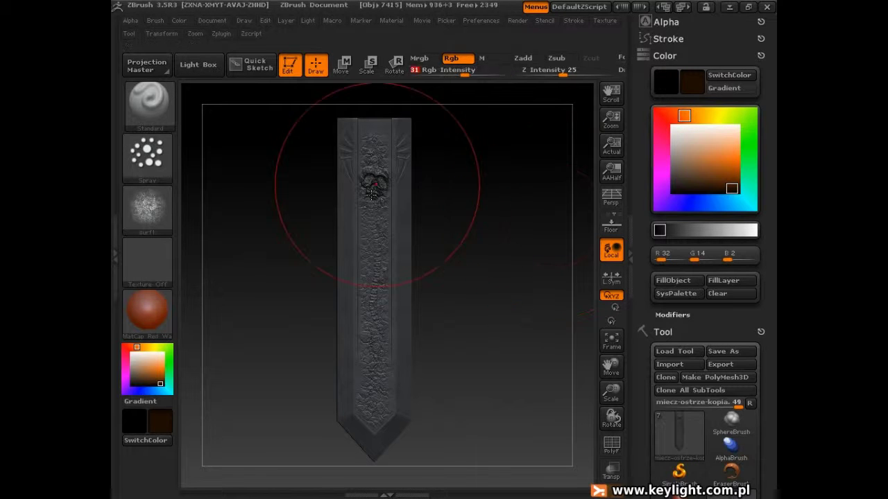
drag(371, 206, 380, 334)
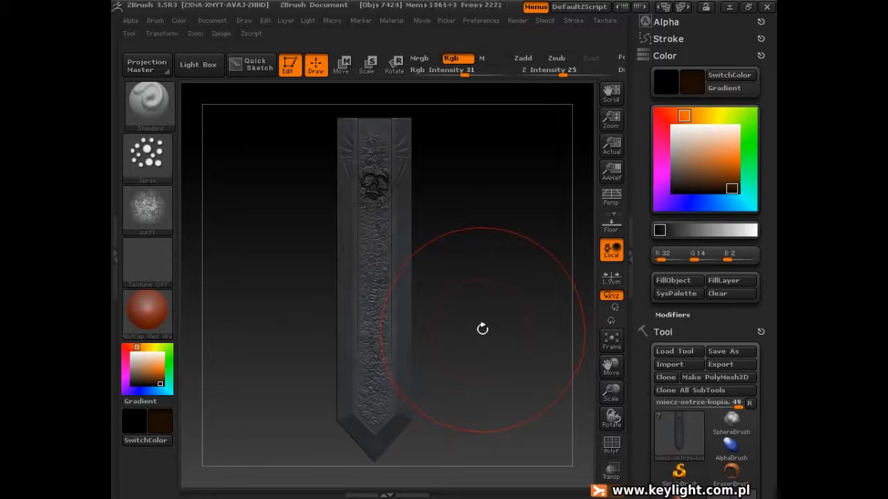
alt+drag(474, 305, 494, 340)
alt+drag(478, 243, 517, 371)
drag(356, 214, 389, 207)
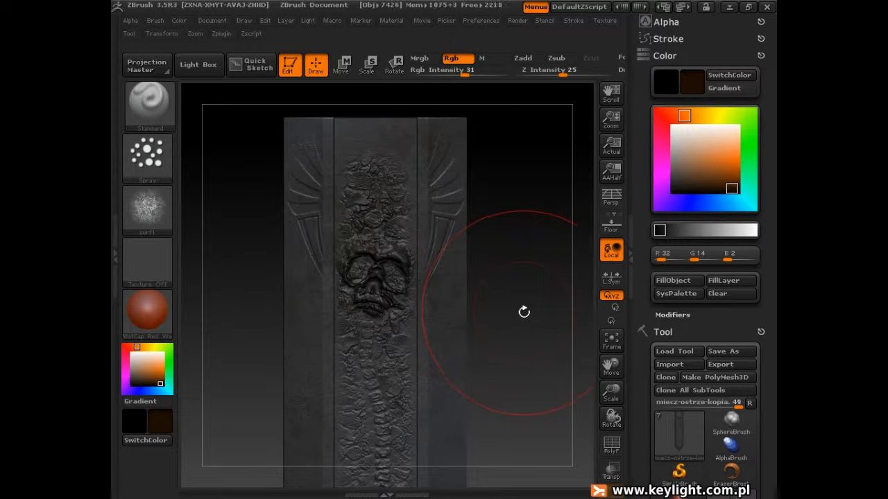
alt+drag(523, 313, 488, 286)
mouse_move(495, 318)
mouse_down()
mouse_move(476, 299)
mouse_move(488, 311)
mouse_move(511, 311)
mouse_up()
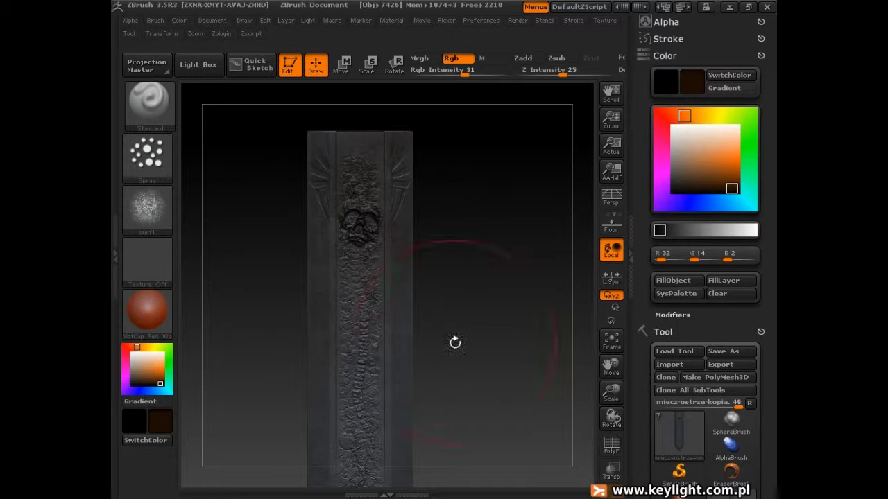
alt+drag(475, 368, 502, 328)
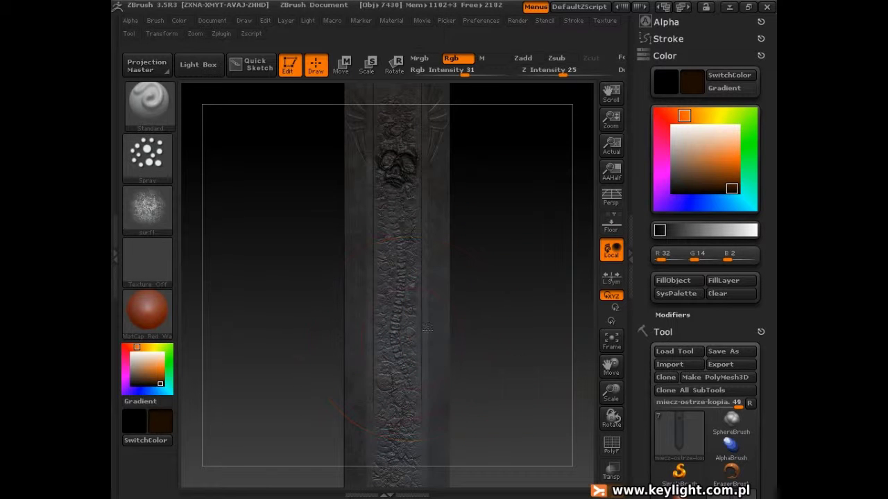
alt+drag(509, 230, 510, 294)
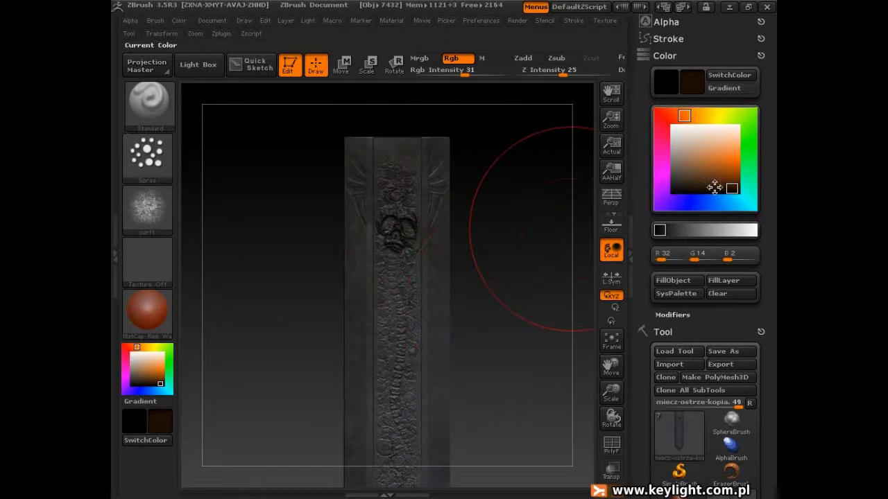
- Switch the paint colour to black (R 0, G 0, B 0) and spray it along the blade from the skull to the tip
mouse_move(724, 188)
mouse_down()
mouse_move(672, 188)
mouse_move(674, 196)
mouse_up()
mouse_move(394, 183)
mouse_down()
mouse_move(494, 360)
mouse_move(496, 243)
mouse_up()
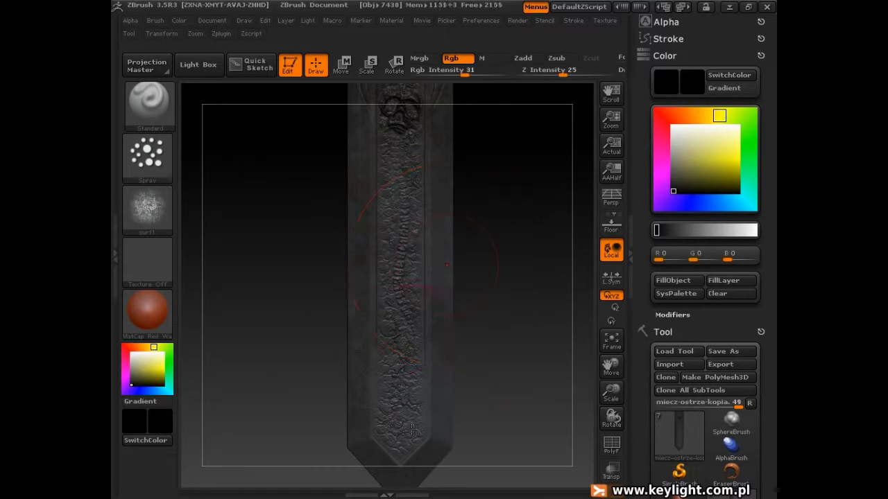
alt+drag(498, 347, 520, 429)
alt+drag(504, 260, 530, 343)
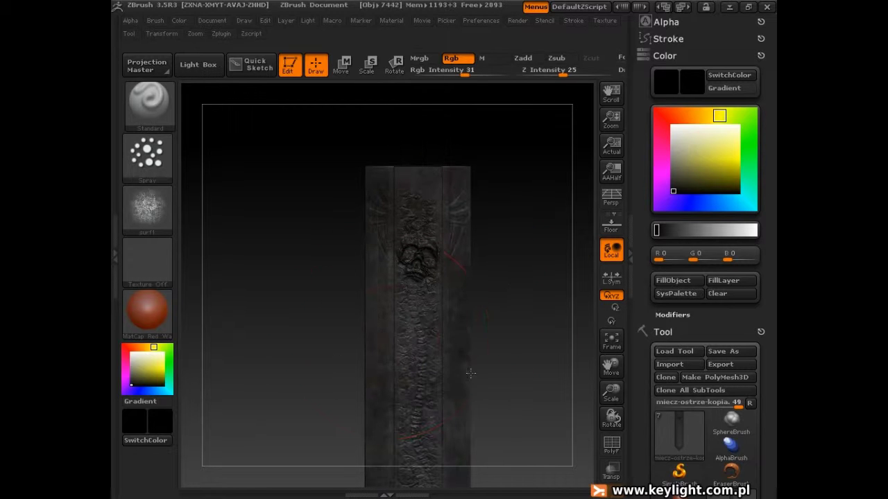
drag(470, 373, 453, 190)
alt+drag(533, 339, 509, 219)
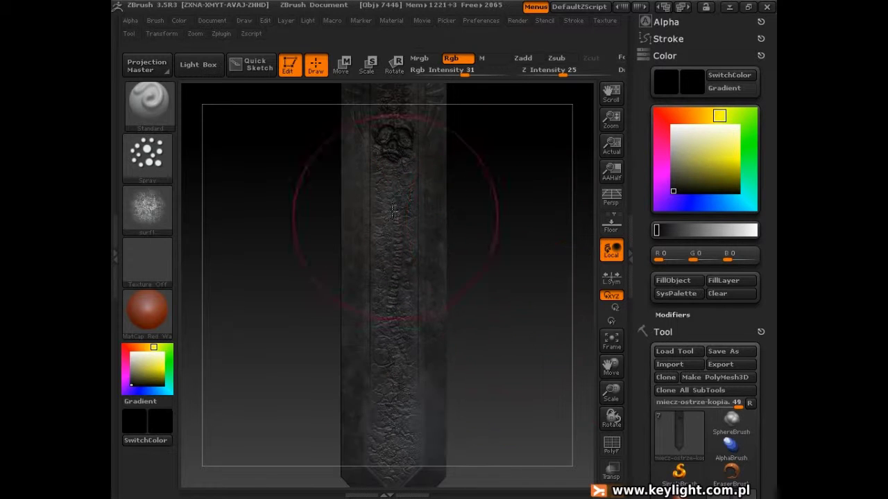
alt+drag(511, 372, 535, 274)
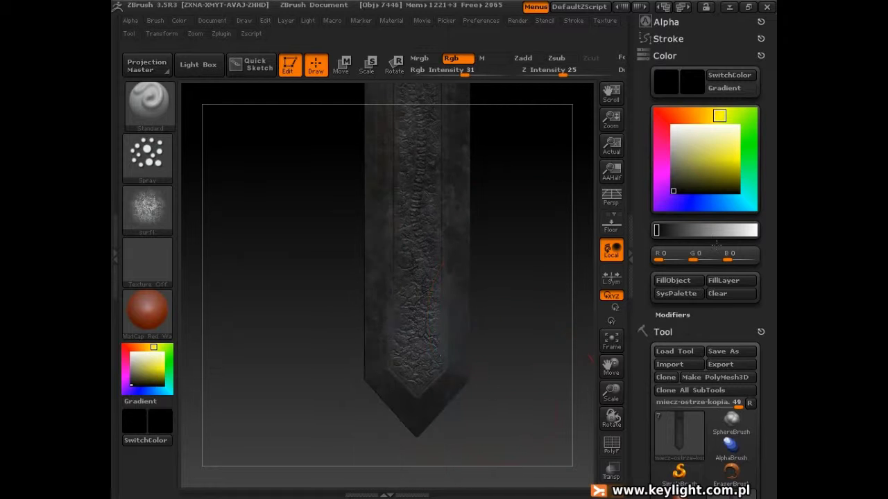
- Set the paint colour to dark yellow-brown, R 46, G 38, B 2, and spray it over the blade
click(693, 117)
drag(697, 117, 708, 116)
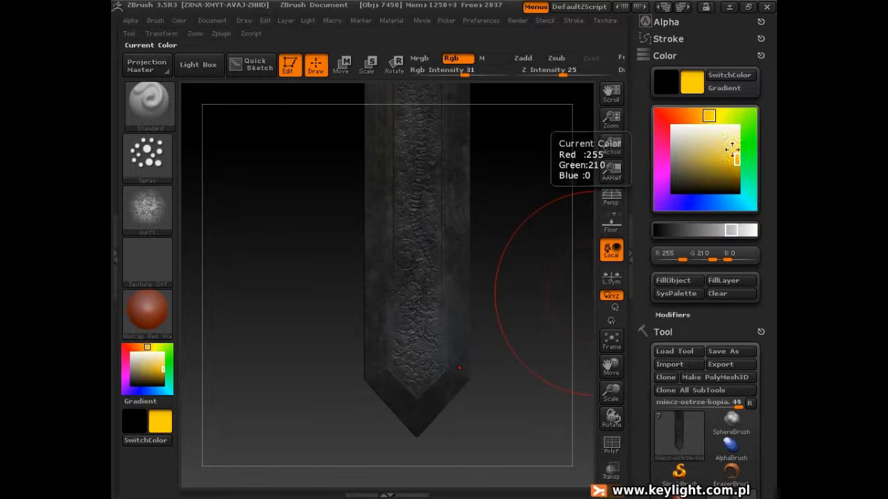
drag(732, 166, 733, 187)
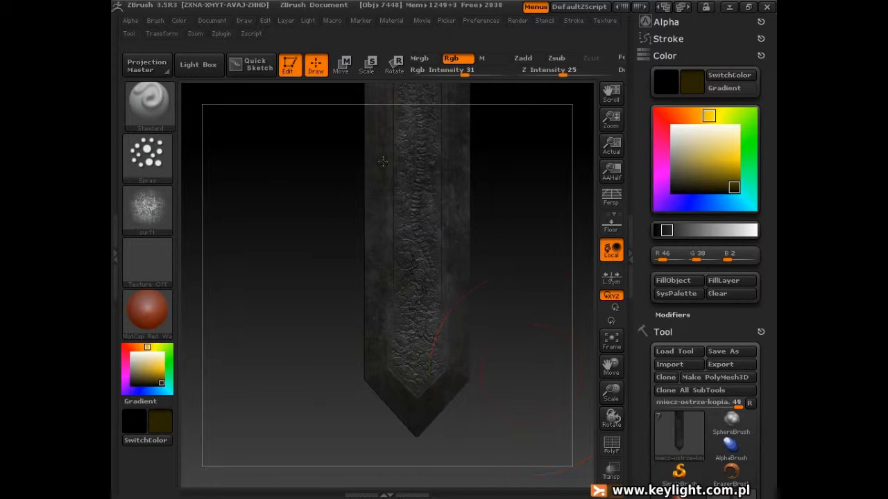
alt+drag(540, 195, 537, 298)
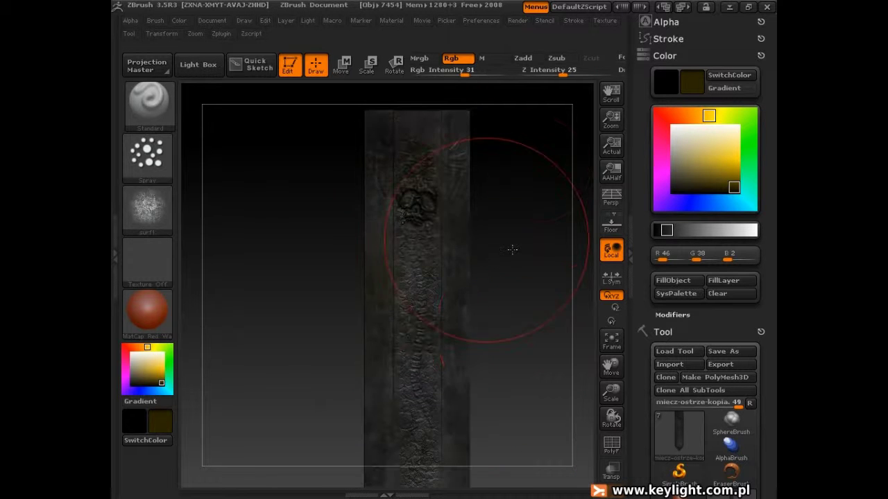
alt+drag(520, 215, 494, 234)
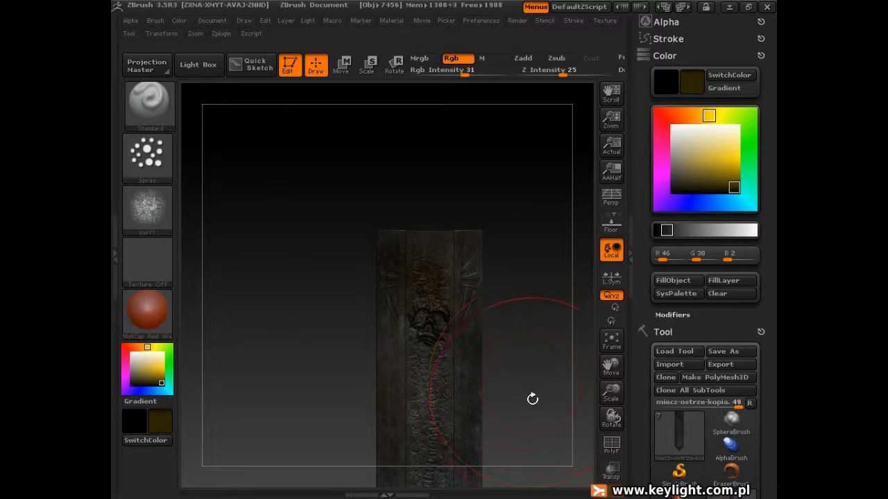
- Change the paint colour to dark green, R 13, G 46, B 2, and spray a tint along the whole blade
mouse_move(747, 130)
mouse_down()
mouse_move(747, 180)
mouse_move(748, 130)
mouse_up()
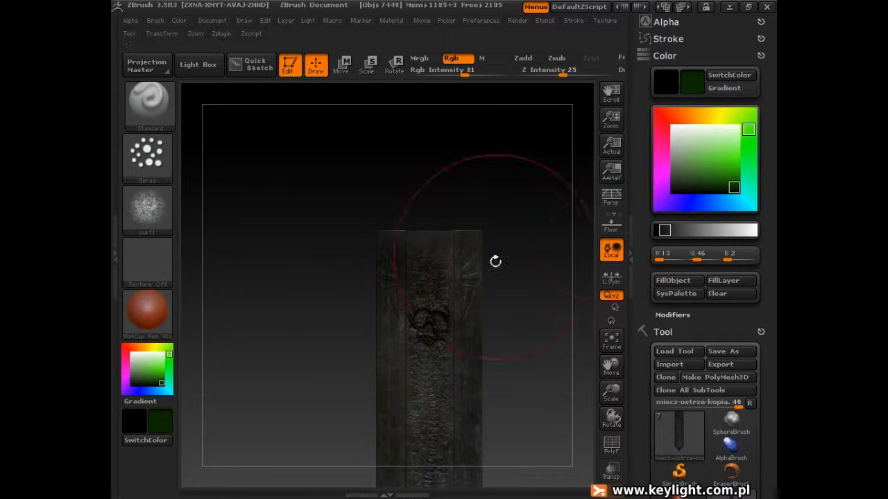
drag(520, 383, 437, 305)
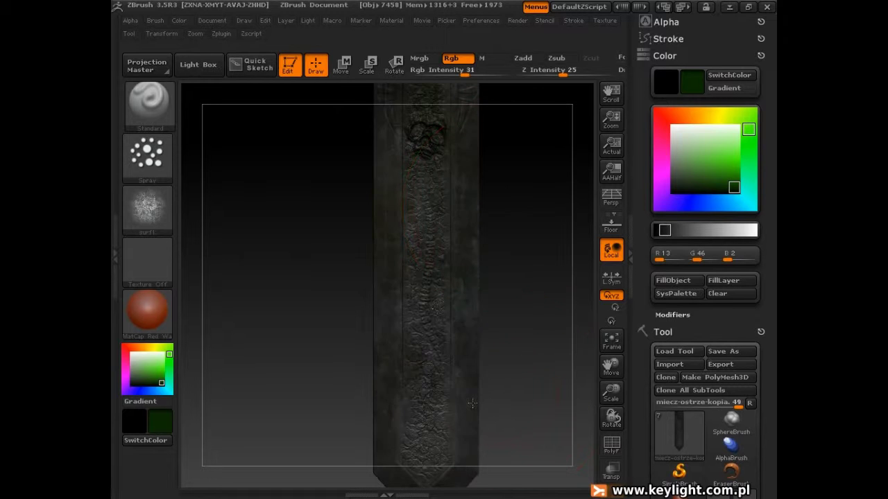
alt+drag(514, 366, 509, 252)
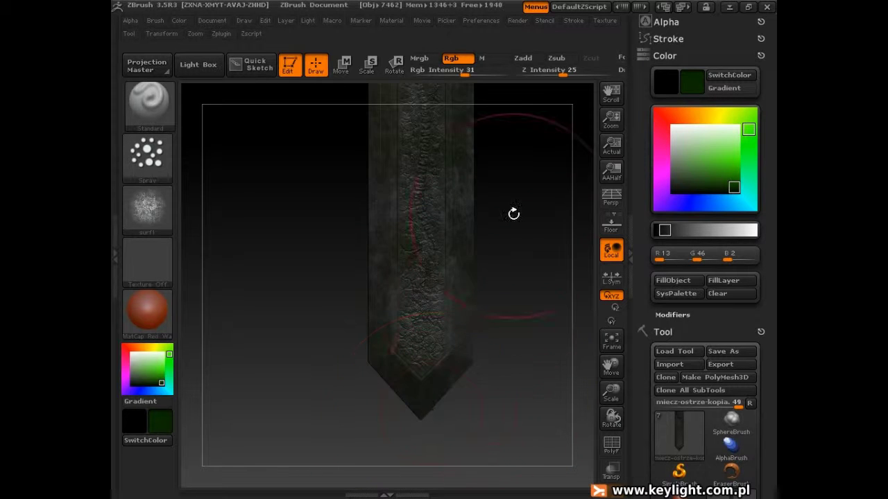
alt+drag(514, 214, 512, 341)
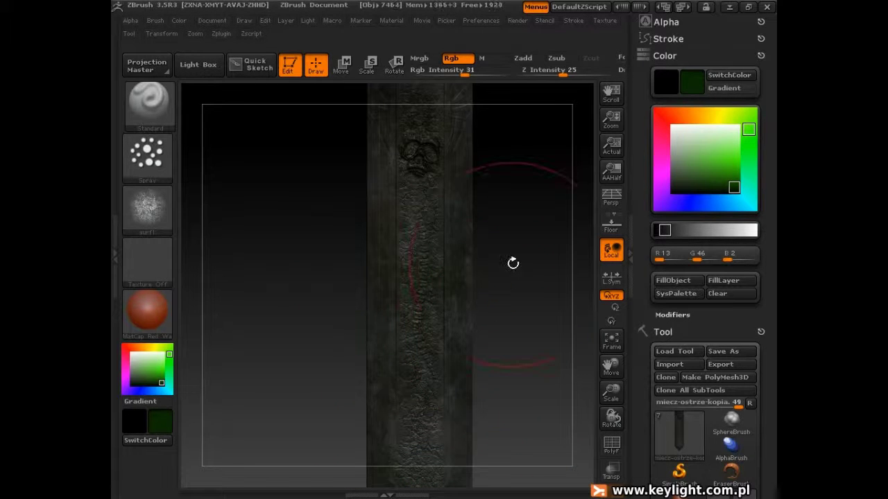
- Pick a near-black colour, R 14, G 15, B 13, and darken the middle and upper part of the blade
click(675, 188)
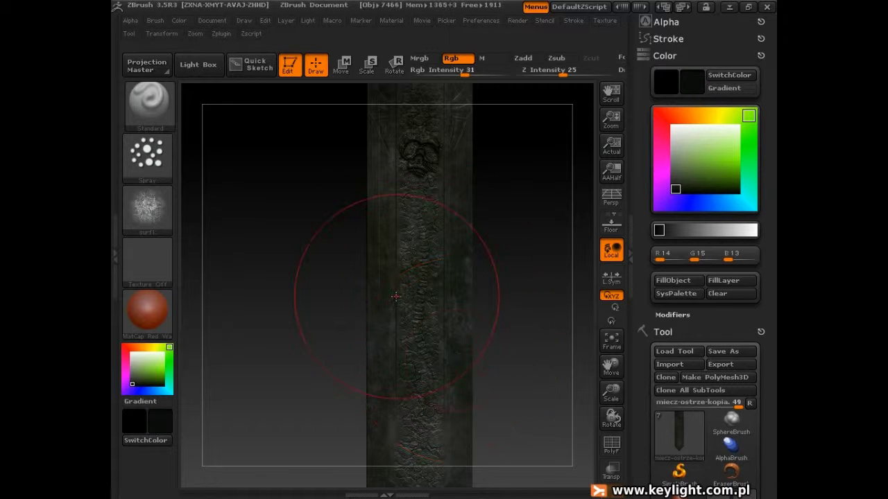
alt+drag(517, 387, 505, 442)
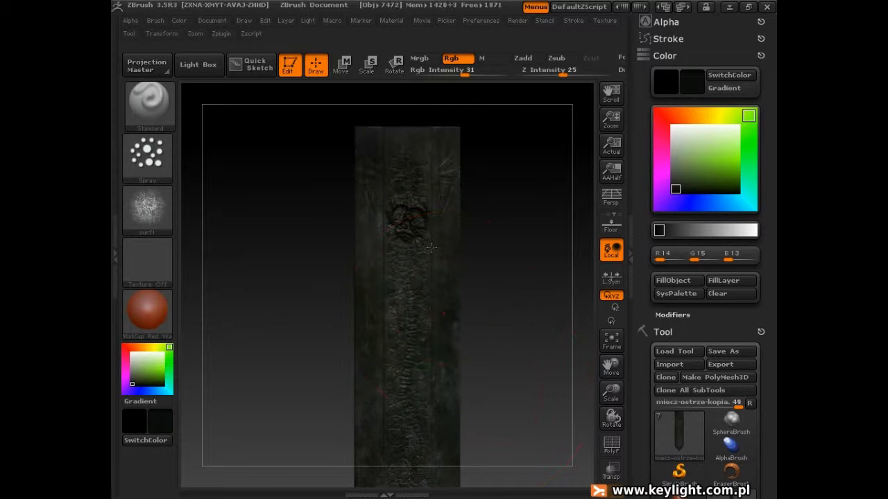
drag(388, 162, 386, 143)
- Set the paint colour to mid grey, R 141, G 141, B 141, and spray it down the blade to the tip
mouse_move(675, 188)
mouse_down()
mouse_move(659, 184)
mouse_move(660, 115)
mouse_move(648, 156)
mouse_up()
drag(375, 316, 434, 277)
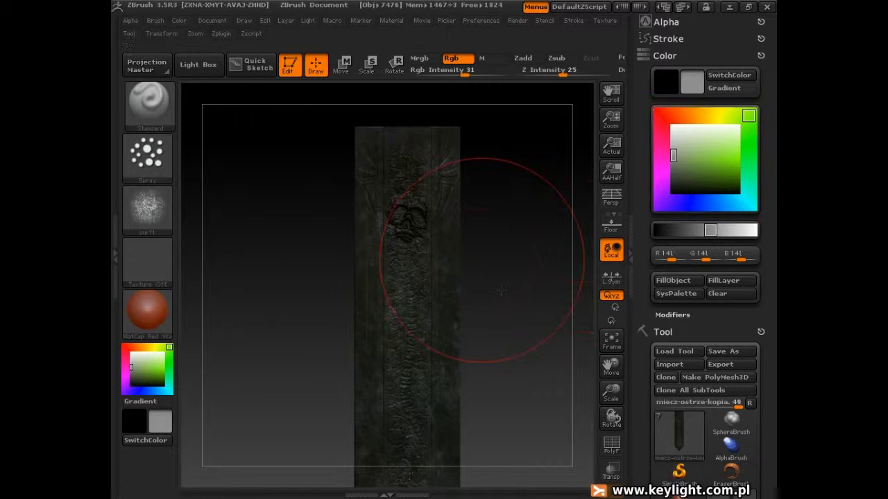
alt+drag(503, 291, 498, 223)
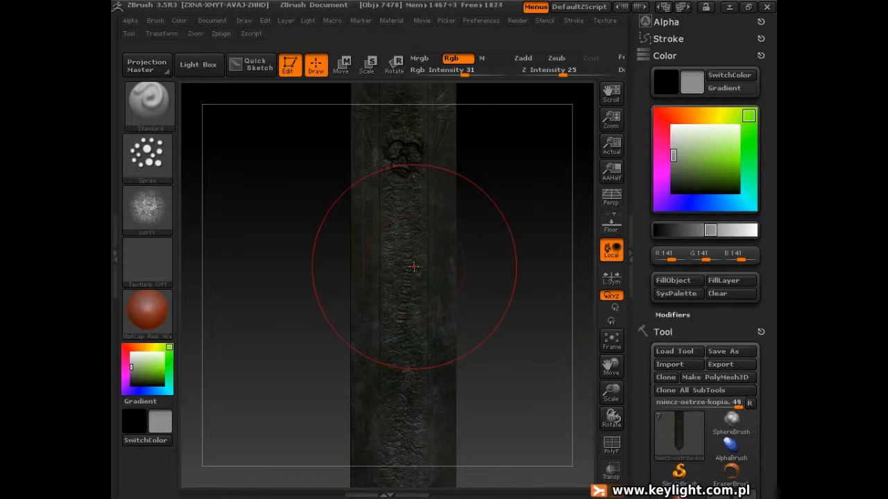
drag(414, 267, 399, 317)
alt+drag(512, 379, 509, 245)
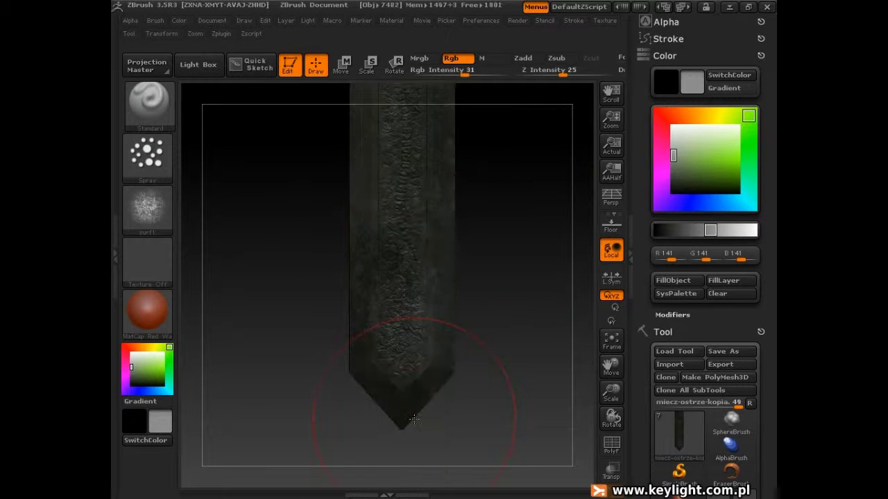
- Lighten the blade by spraying white (R 255, G 255, B 255) from the tip up to the skull and the blade's upper end
drag(675, 135, 671, 126)
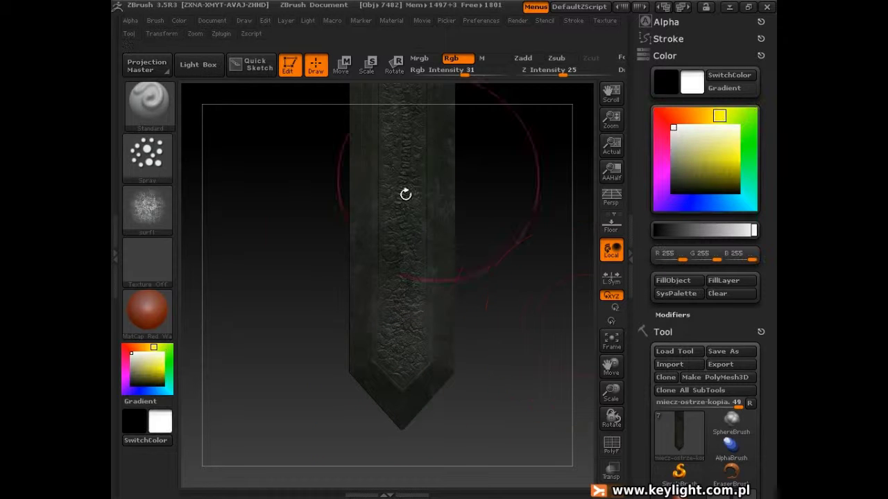
drag(403, 218, 420, 294)
alt+drag(511, 208, 517, 346)
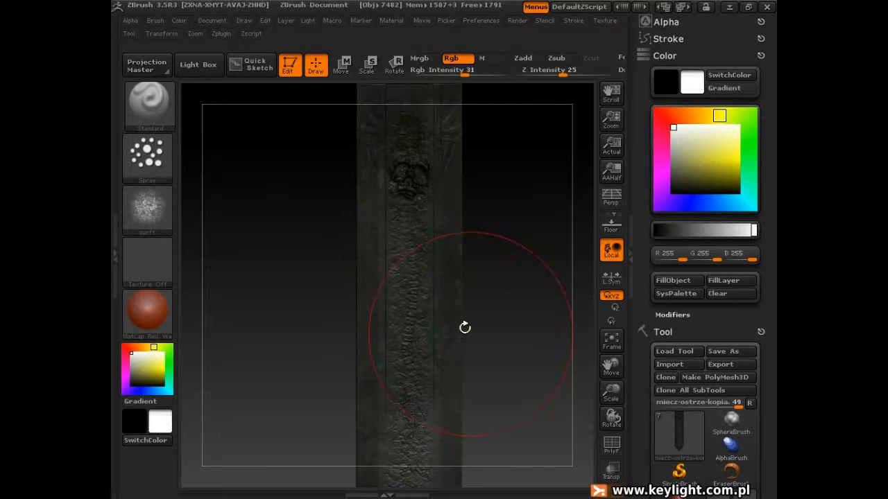
mouse_move(419, 284)
mouse_down()
mouse_move(436, 268)
mouse_move(440, 312)
mouse_up()
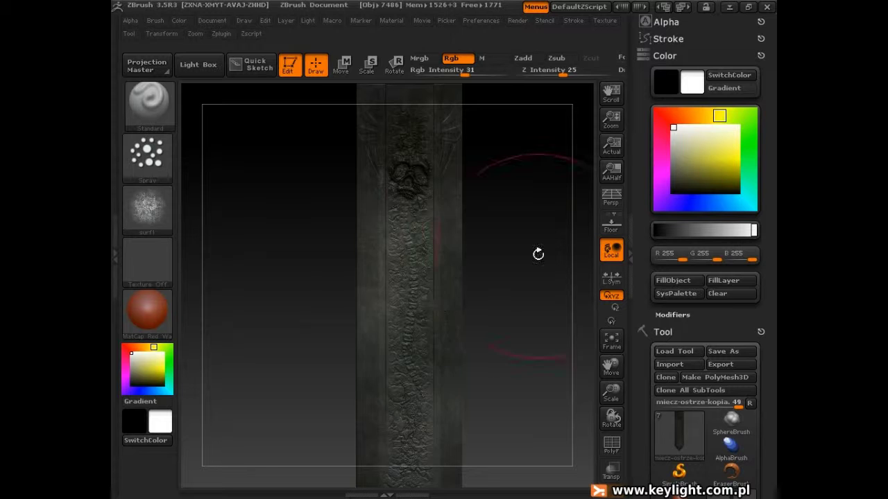
alt+drag(537, 254, 548, 419)
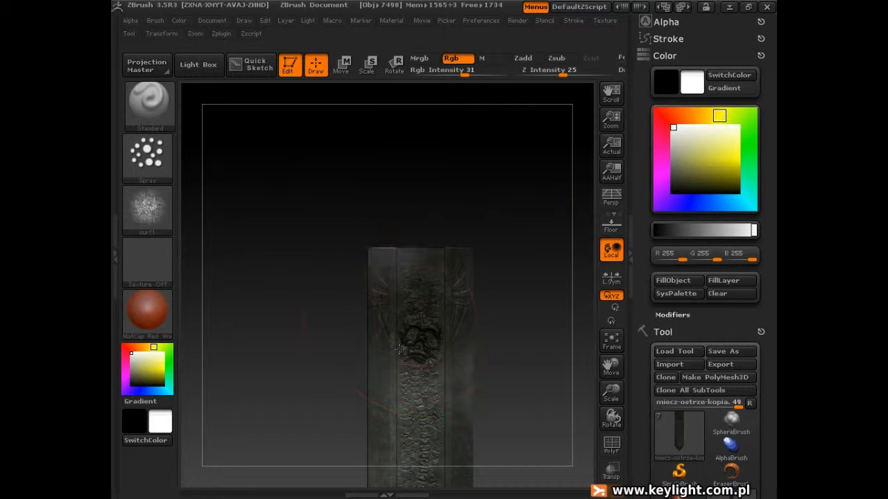
alt+drag(518, 359, 503, 259)
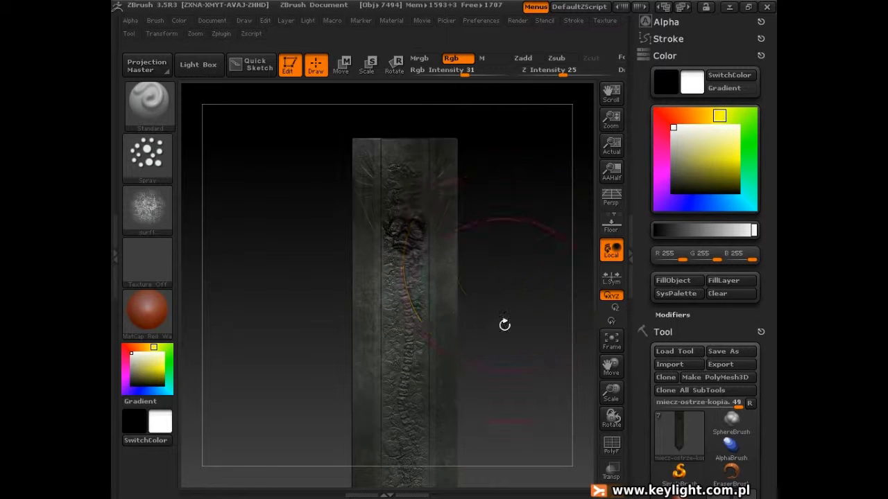
alt+drag(505, 335, 516, 279)
alt+drag(535, 346, 528, 217)
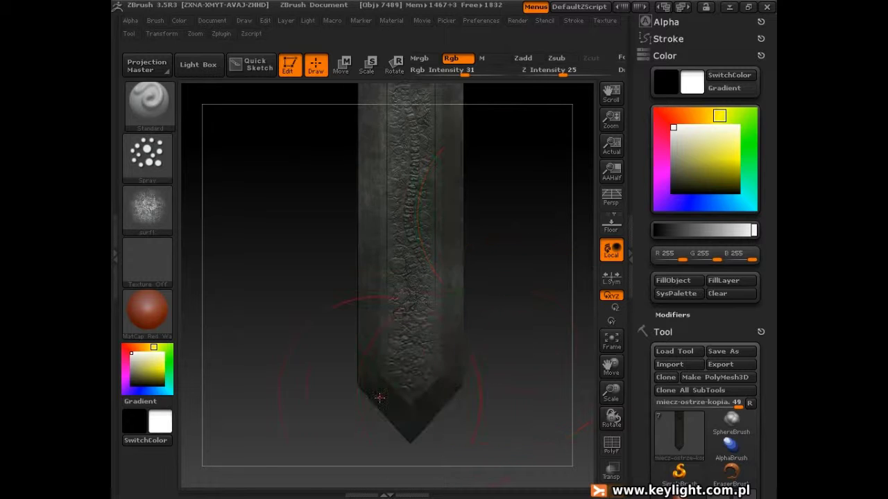
- Darken the blade again with sprays of very dark olive (R 14, G 14, B 1) and very dark brown (R 14, G 10, B 1)
drag(734, 190, 732, 192)
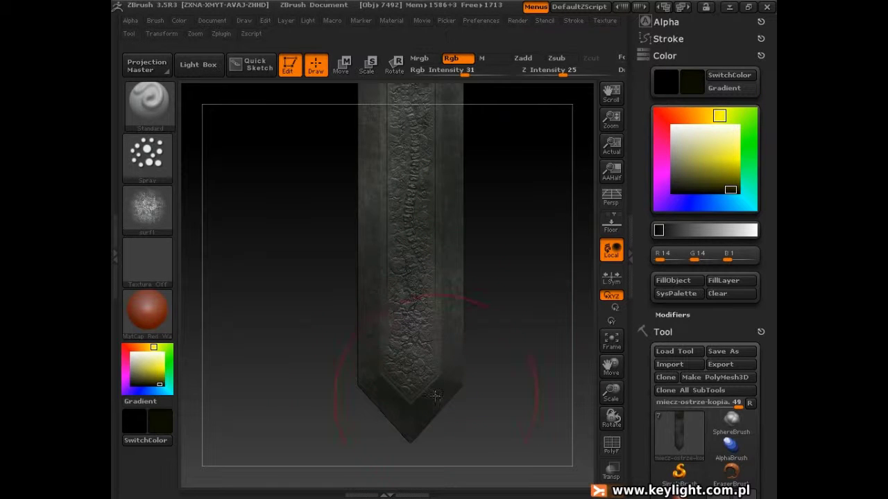
alt+drag(529, 194, 517, 316)
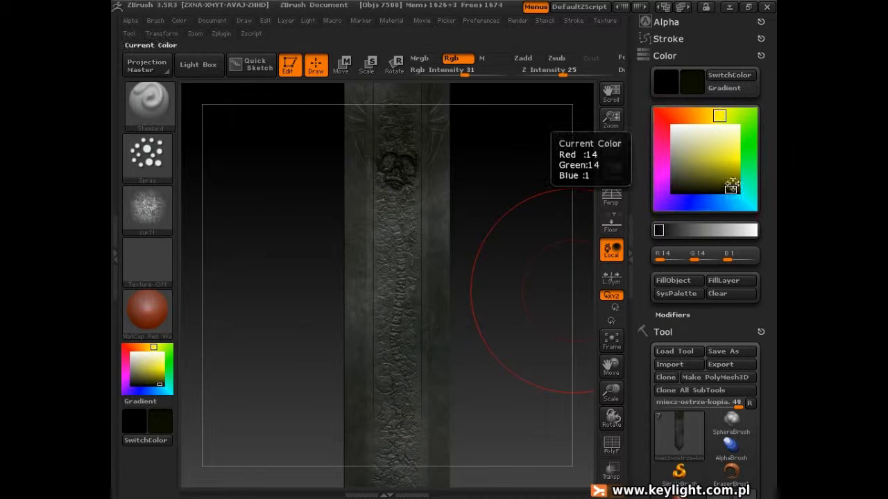
mouse_move(720, 119)
mouse_down()
mouse_move(689, 116)
mouse_move(701, 117)
mouse_up()
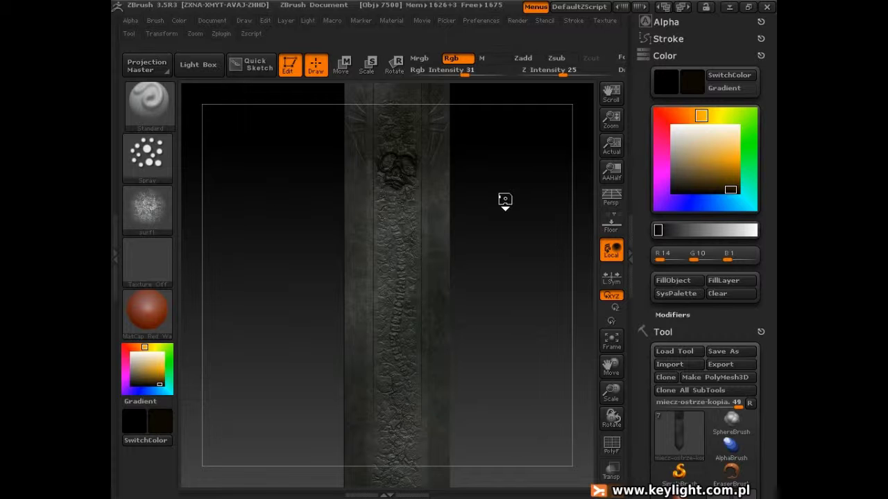
alt+drag(510, 292, 521, 338)
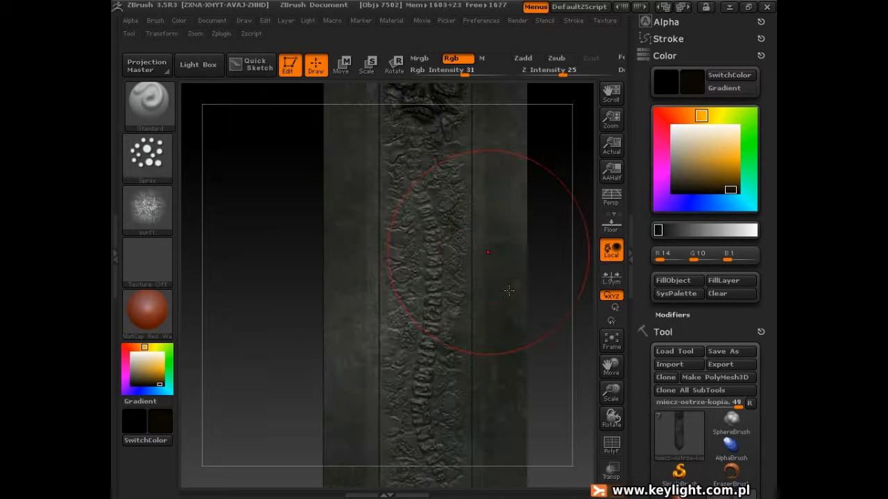
mouse_move(563, 289)
alt+mouse_down()
mouse_move(511, 225)
mouse_move(512, 299)
alt+mouse_up()
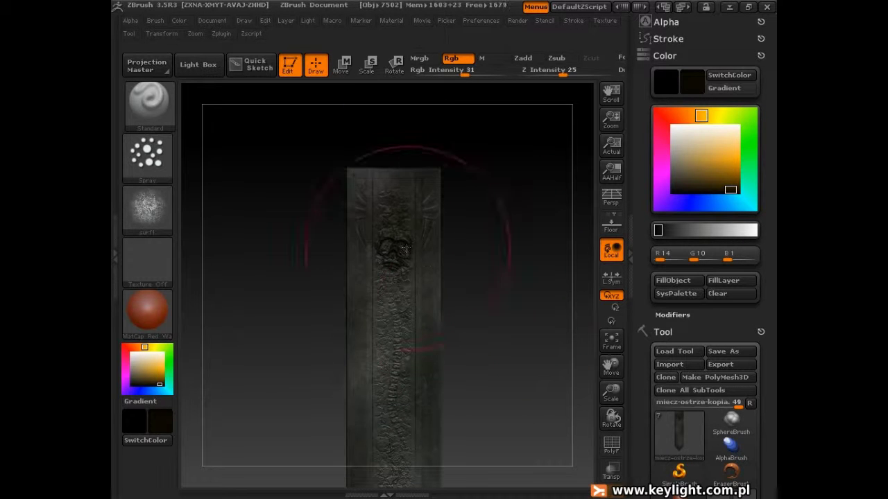
mouse_move(507, 339)
alt+mouse_down()
mouse_move(493, 200)
mouse_move(523, 307)
mouse_move(493, 294)
mouse_move(587, 433)
alt+mouse_up()
alt+drag(553, 341, 523, 340)
alt+drag(512, 288, 548, 307)
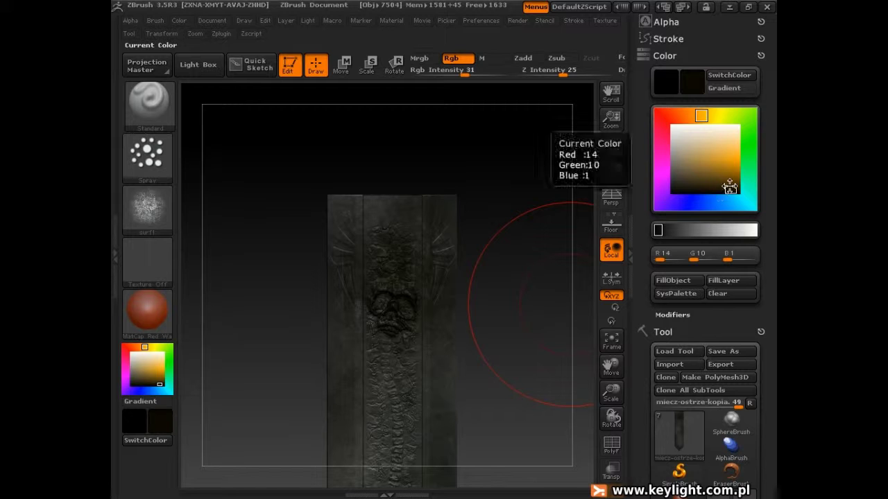
- Set the paint colour to dark brown, R 58, G 41, B 4, and spray it over the skull area and middle of the blade
click(731, 185)
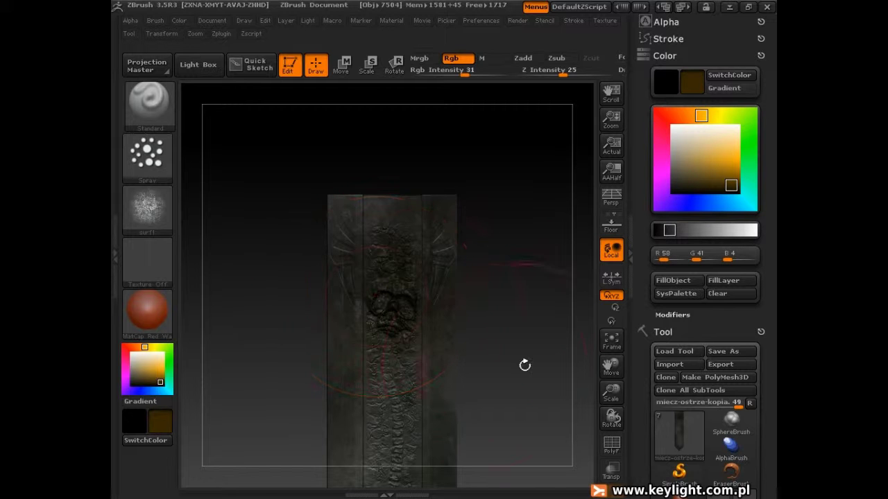
alt+drag(537, 399, 532, 272)
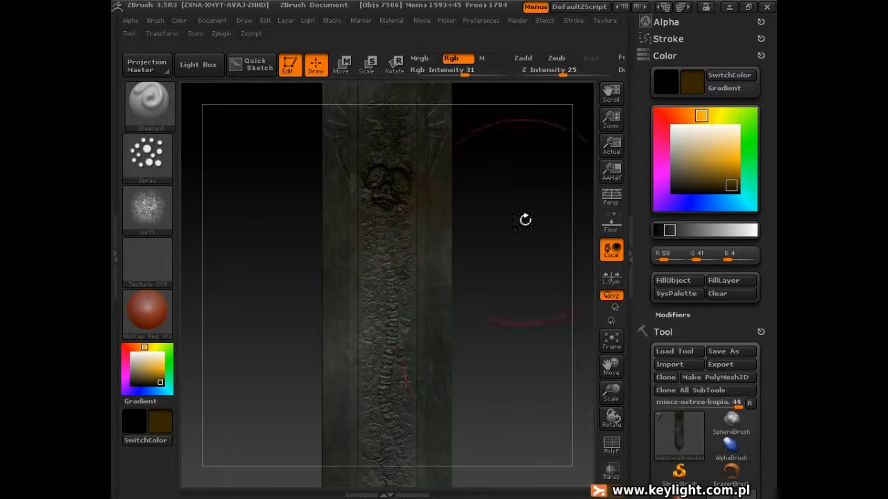
alt+drag(525, 220, 510, 360)
alt+drag(494, 394, 509, 223)
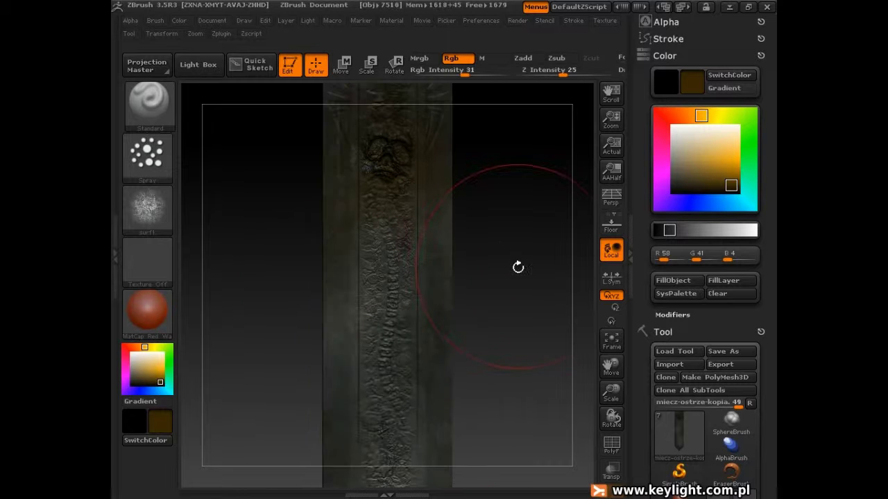
- Pick a redder dark brown, R 40, G 19, B 3, and spray it from the skull down to the blade's tip
click(685, 115)
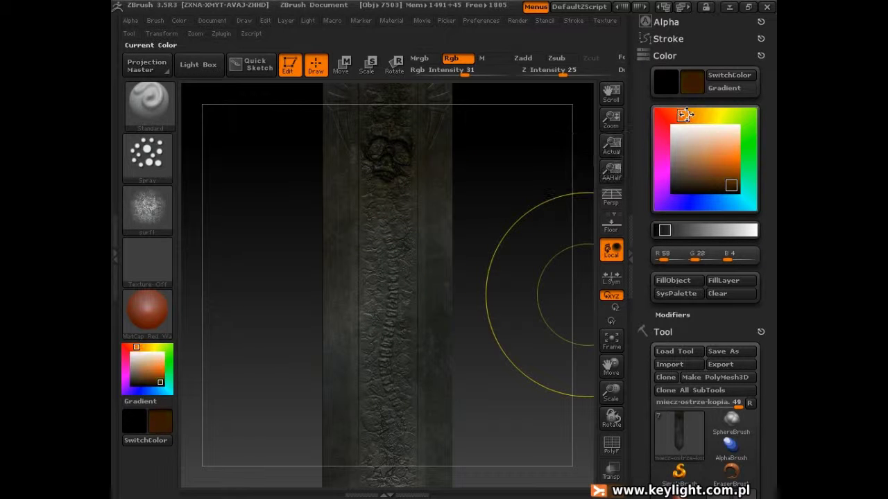
click(729, 189)
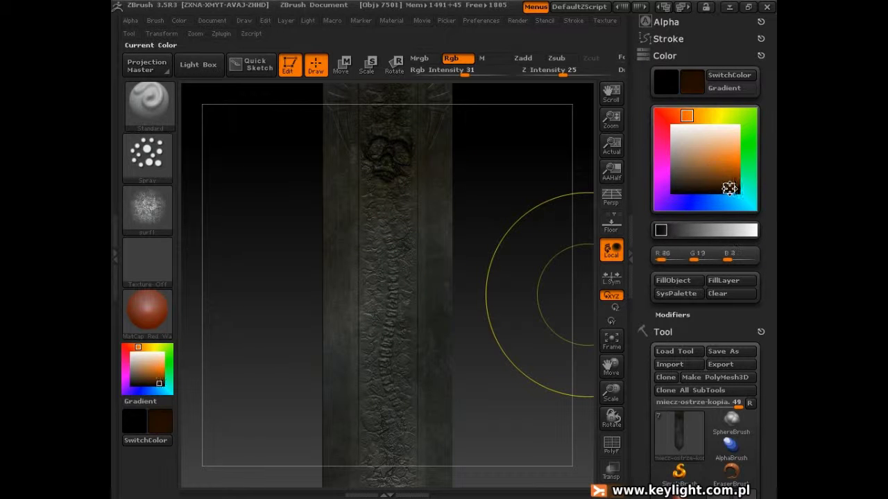
mouse_move(398, 165)
mouse_down()
mouse_move(383, 150)
mouse_move(389, 173)
mouse_up()
drag(388, 306, 370, 375)
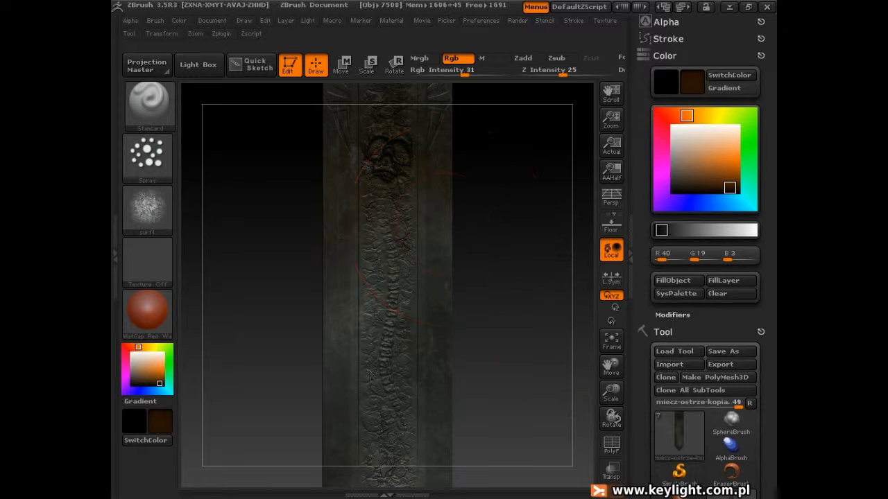
alt+drag(515, 405, 510, 204)
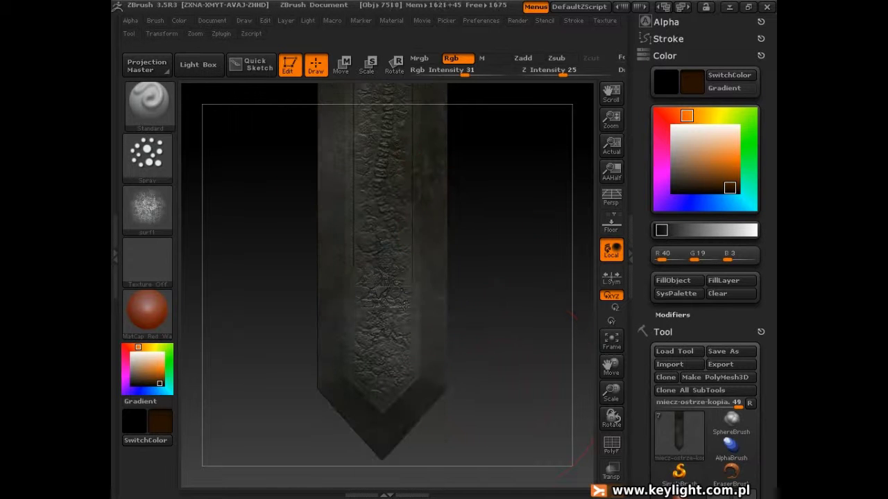
drag(456, 416, 432, 388)
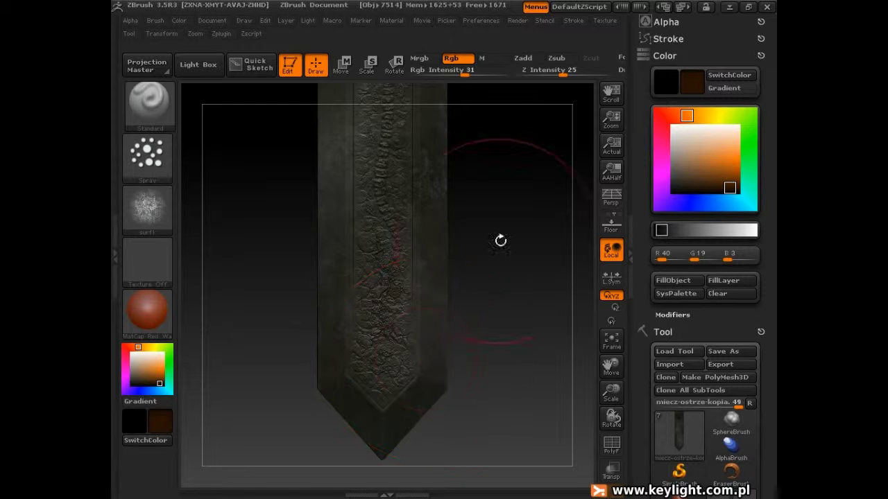
- Spray another pass of the same reddish brown over the blade's upper end, middle, tip and skull area
alt+drag(514, 205, 523, 444)
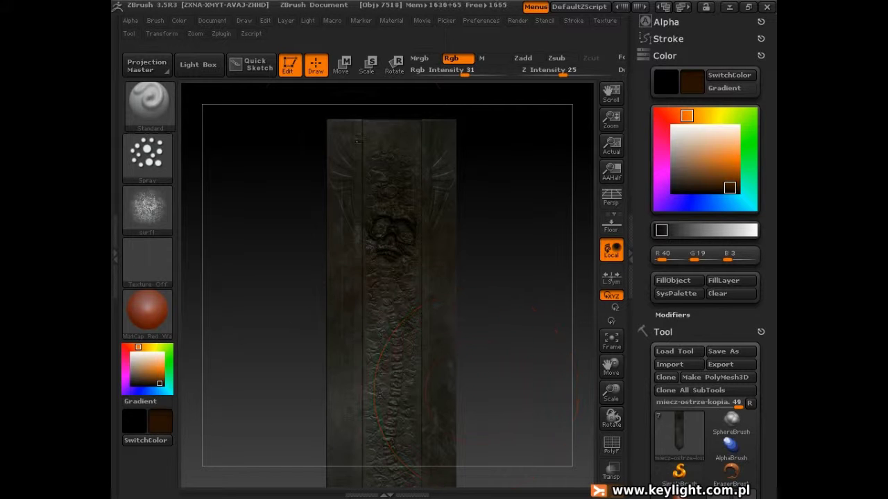
drag(358, 140, 404, 150)
mouse_move(488, 378)
alt+mouse_down()
mouse_move(510, 301)
mouse_move(507, 243)
alt+mouse_up()
mouse_move(507, 242)
mouse_down()
mouse_move(327, 319)
mouse_move(316, 333)
mouse_up()
mouse_move(365, 363)
mouse_down()
mouse_move(452, 266)
mouse_move(355, 306)
mouse_up()
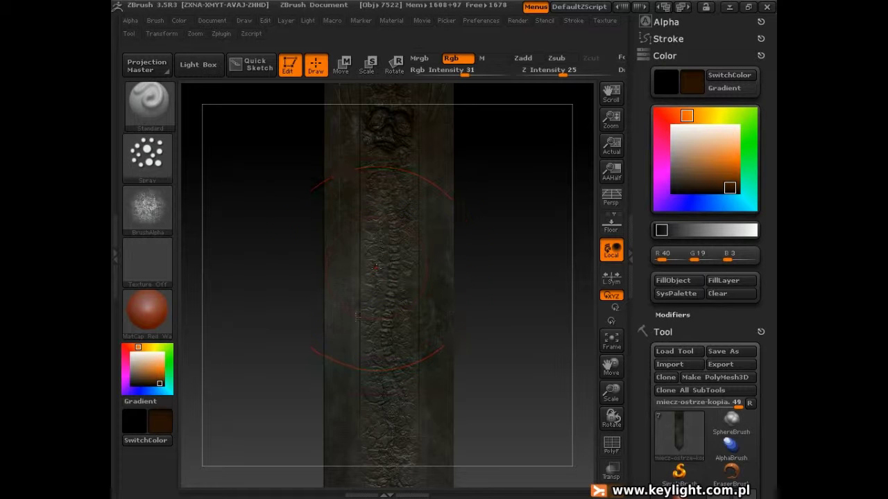
alt+drag(523, 385, 486, 263)
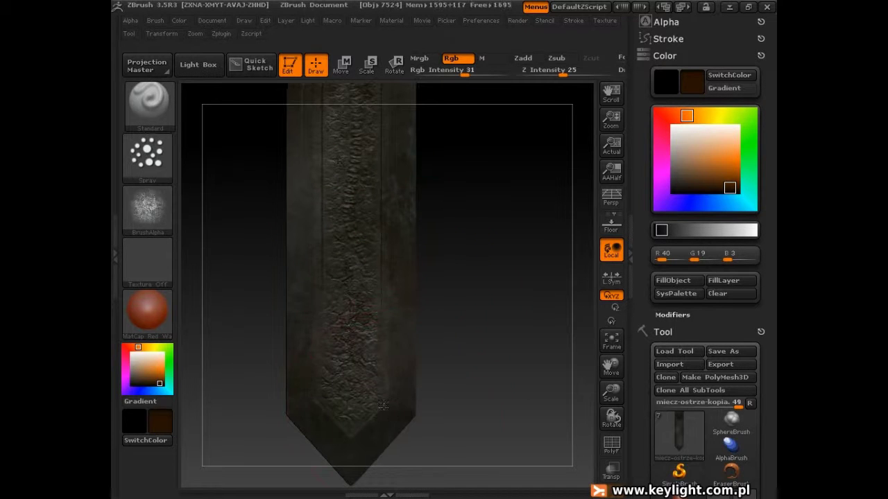
alt+drag(487, 107, 485, 370)
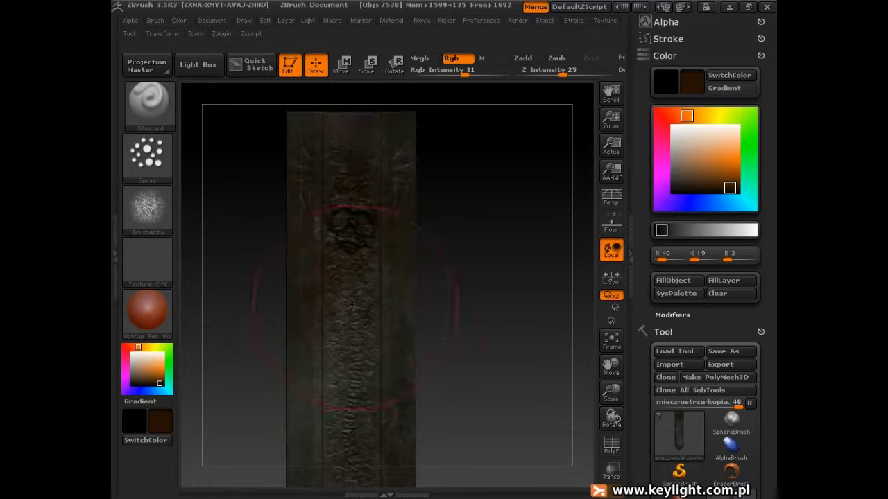
- Set the paint colour to grey, R 148, G 148, B 148, and lighten the blade from its upper end and skull towards the tip
click(673, 153)
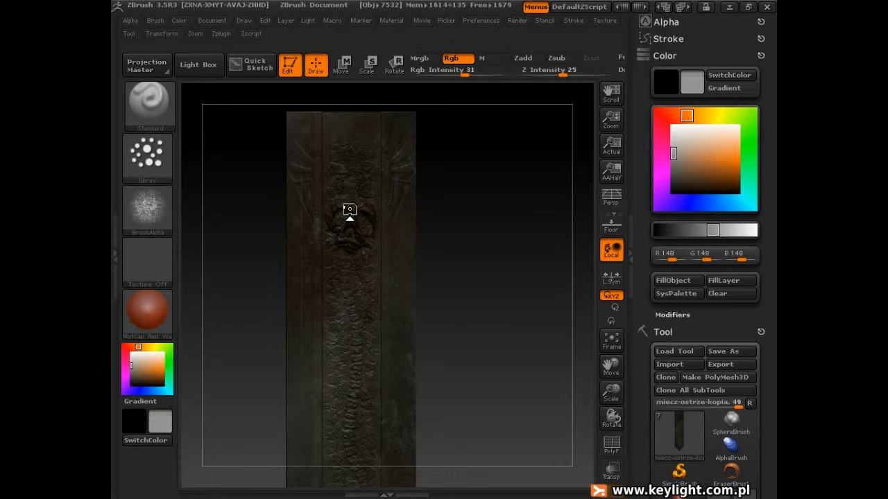
drag(350, 209, 360, 154)
drag(351, 208, 338, 260)
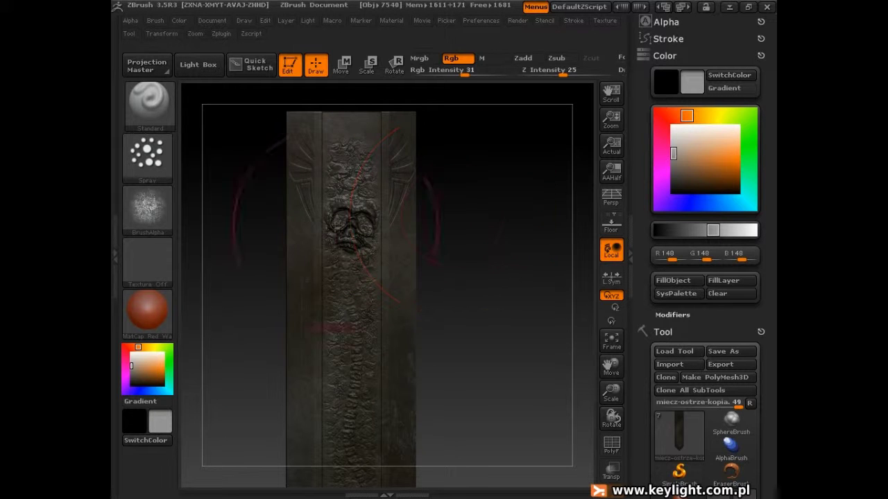
drag(487, 333, 448, 271)
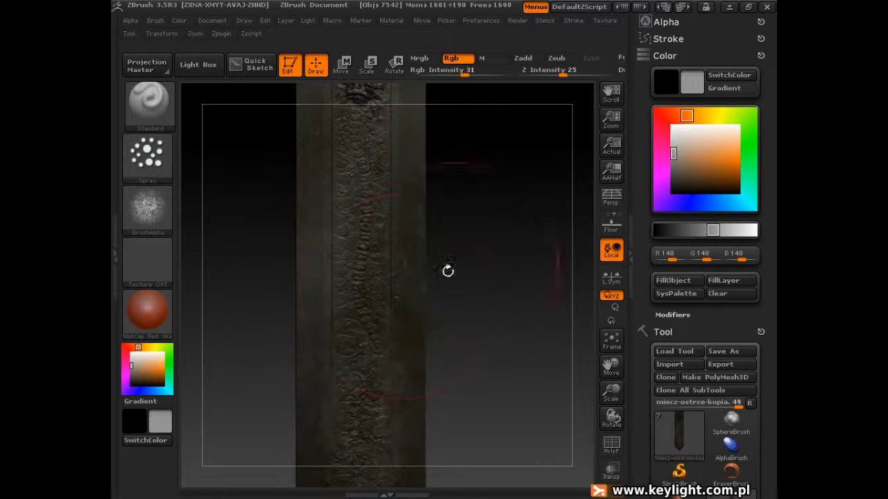
alt+drag(496, 346, 504, 226)
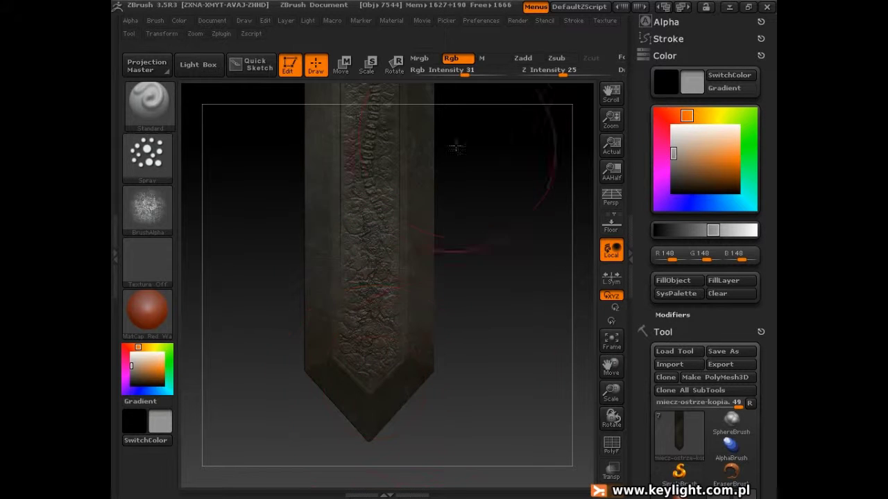
- Spray a second pass of the same grey below the skull and down the blade to the tip
alt+drag(507, 181, 514, 444)
alt+drag(515, 240, 523, 311)
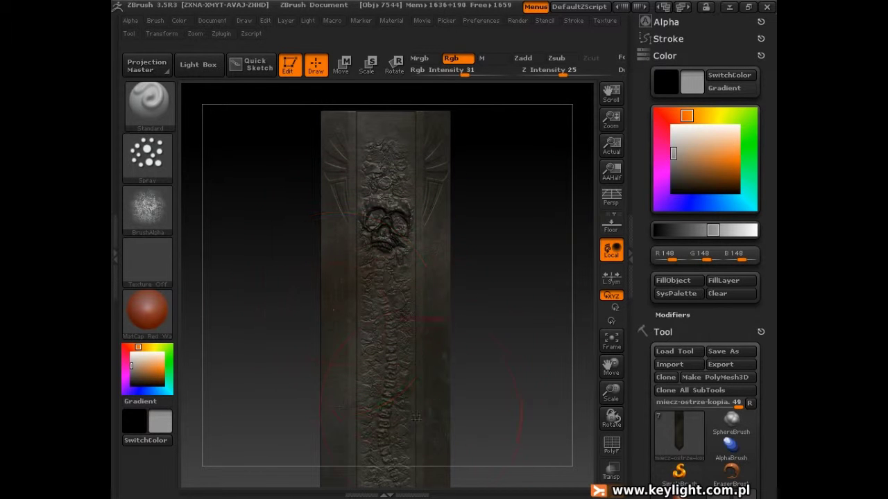
alt+drag(528, 393, 507, 246)
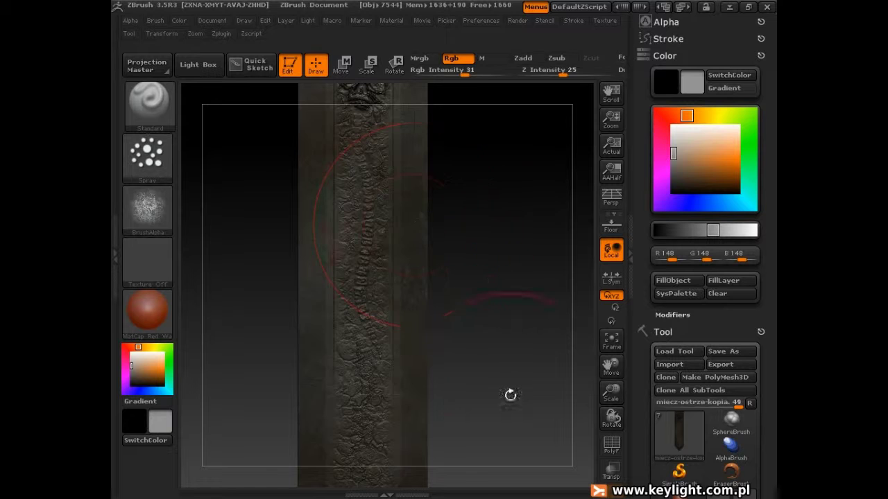
alt+drag(510, 394, 529, 184)
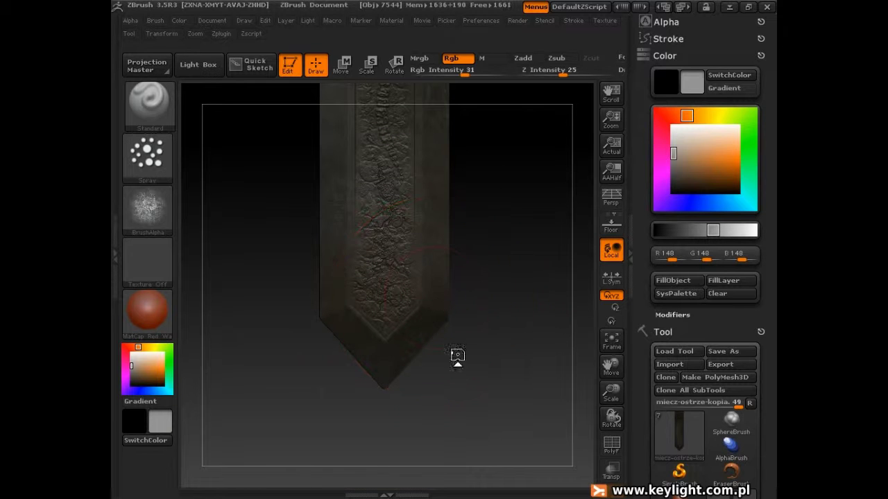
drag(545, 155, 505, 389)
alt+drag(500, 336, 472, 323)
alt+drag(501, 357, 476, 170)
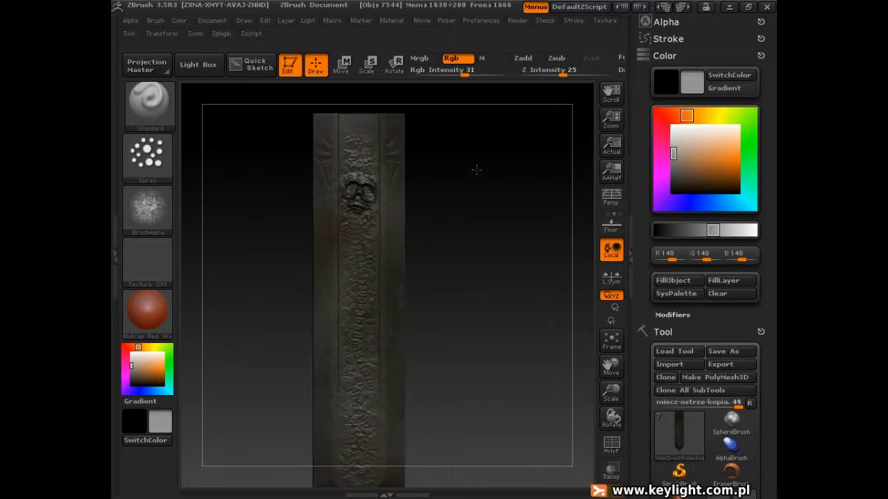
- Set the current brush alpha's radial fade (Rf) to 0
click(666, 22)
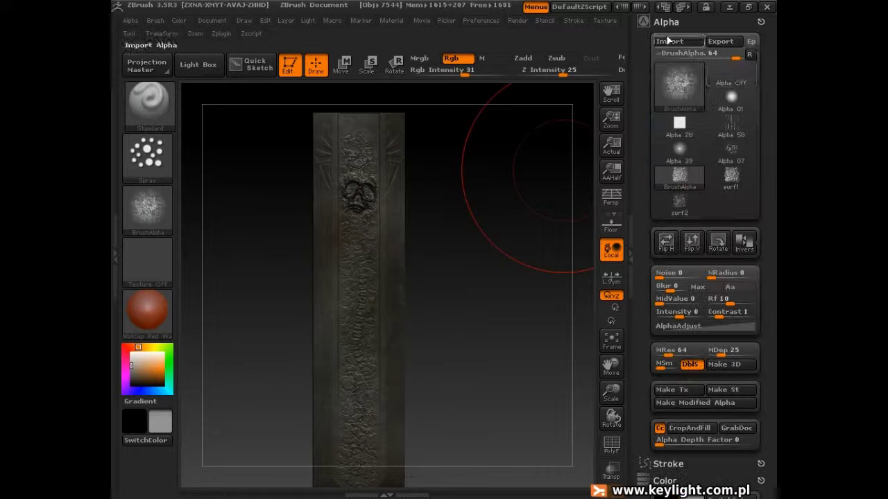
drag(699, 306, 696, 305)
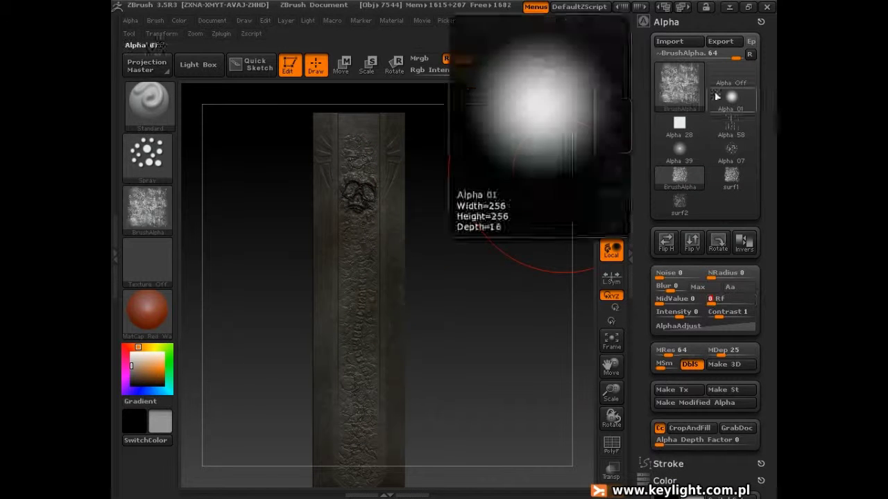
alt+drag(496, 192, 481, 251)
alt+drag(510, 318, 518, 232)
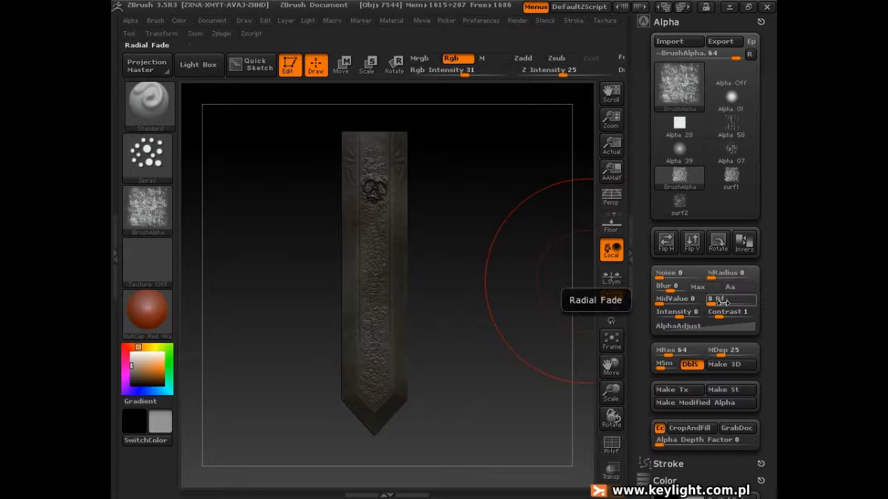
click(662, 23)
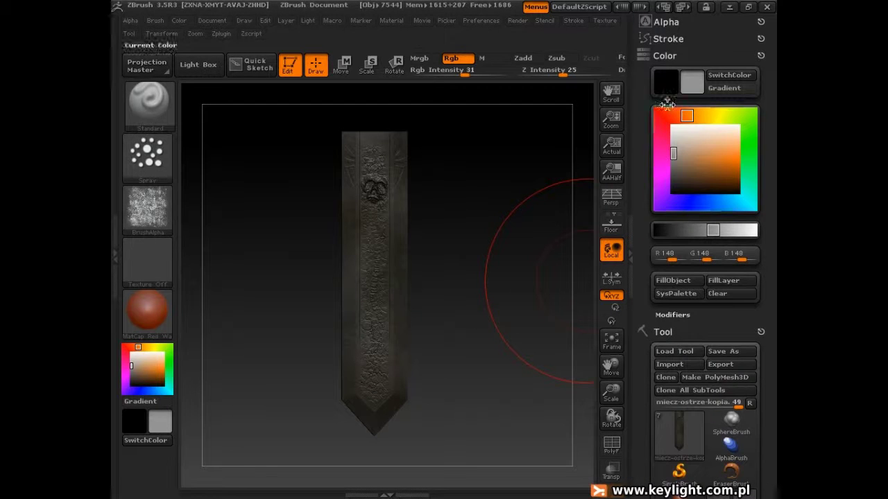
- Open the blade's masking options and clear any existing mask
click(670, 56)
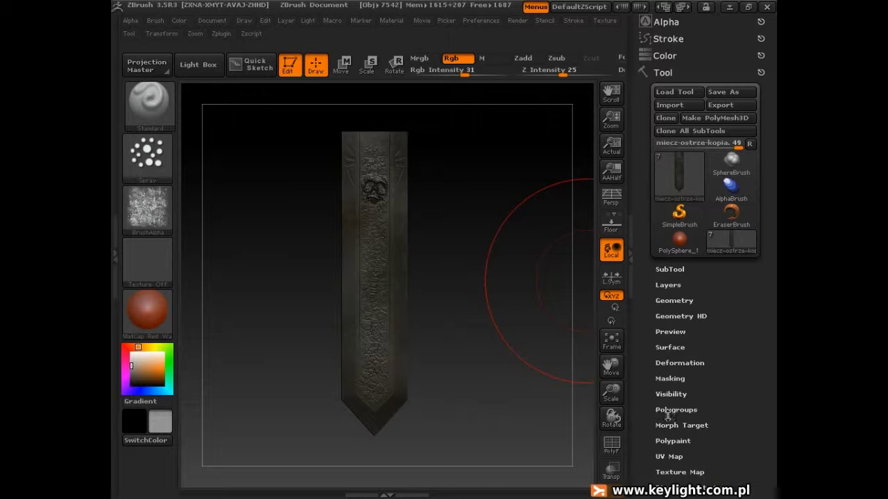
click(670, 379)
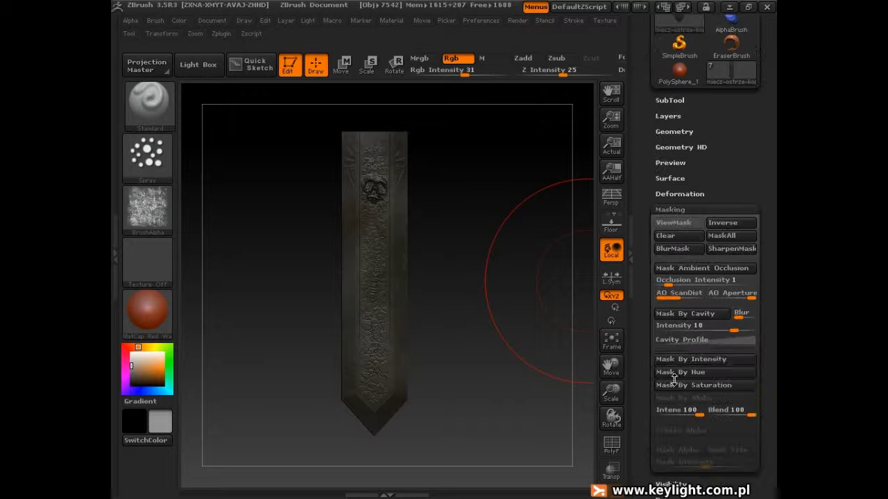
click(672, 235)
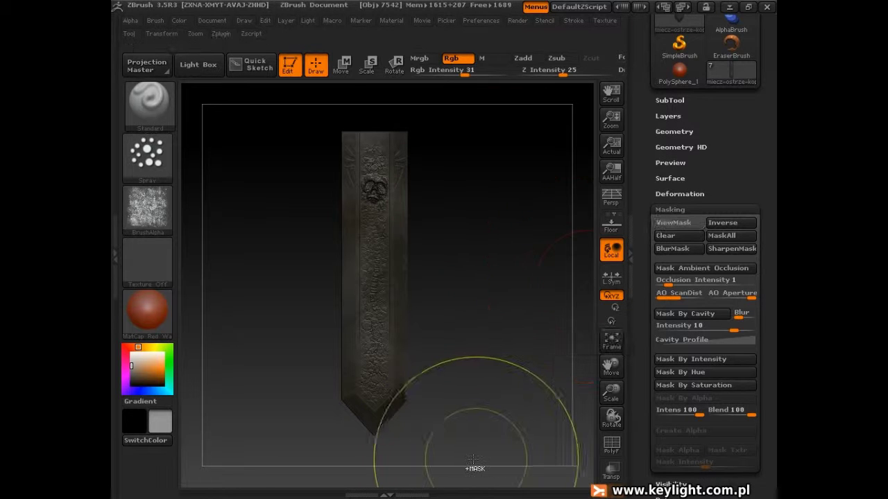
- Try masking the whole blade with the textured alpha, compare it with the mask shown and hidden, and clear the mask
ctrl+drag(394, 417, 195, 104)
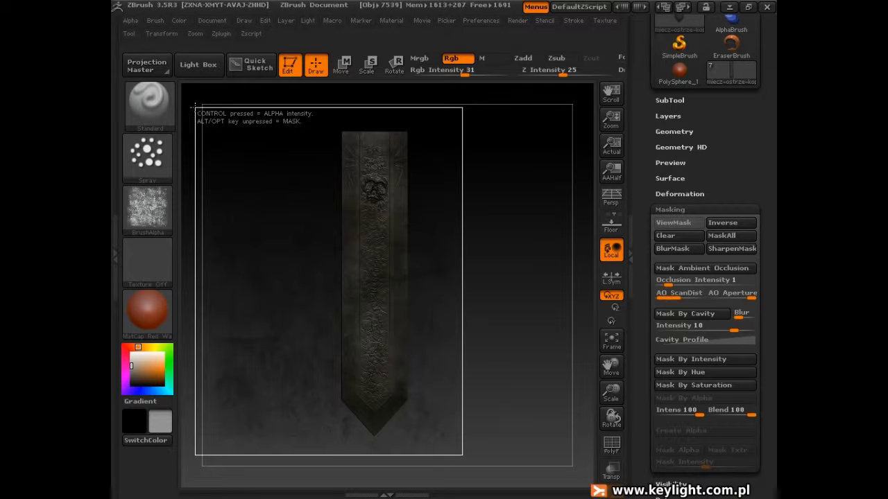
ctrl+drag(195, 108, 195, 108)
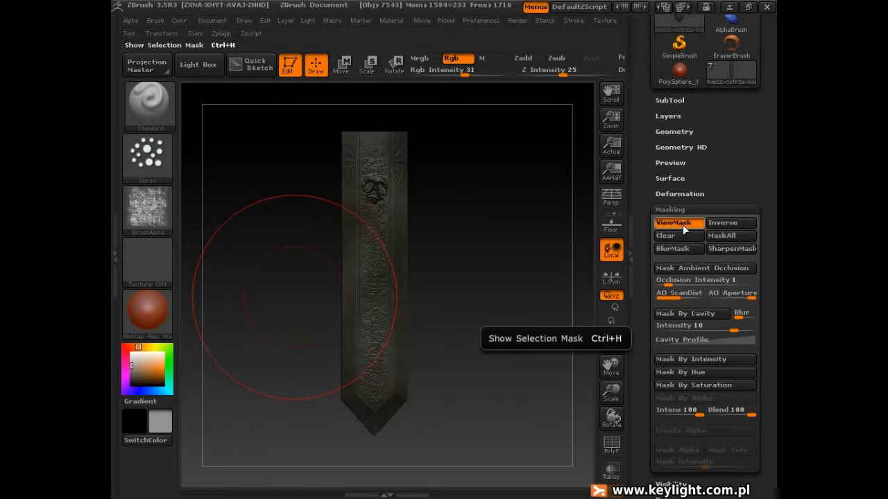
click(683, 230)
click(683, 231)
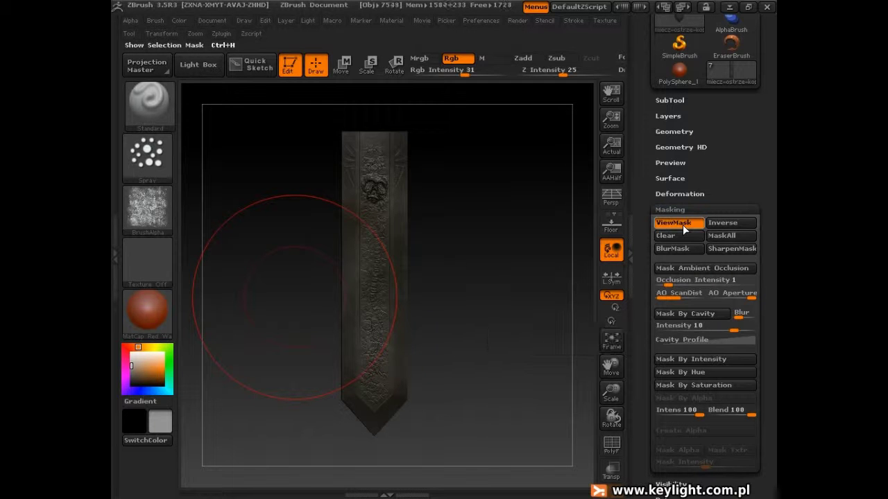
click(683, 230)
click(683, 231)
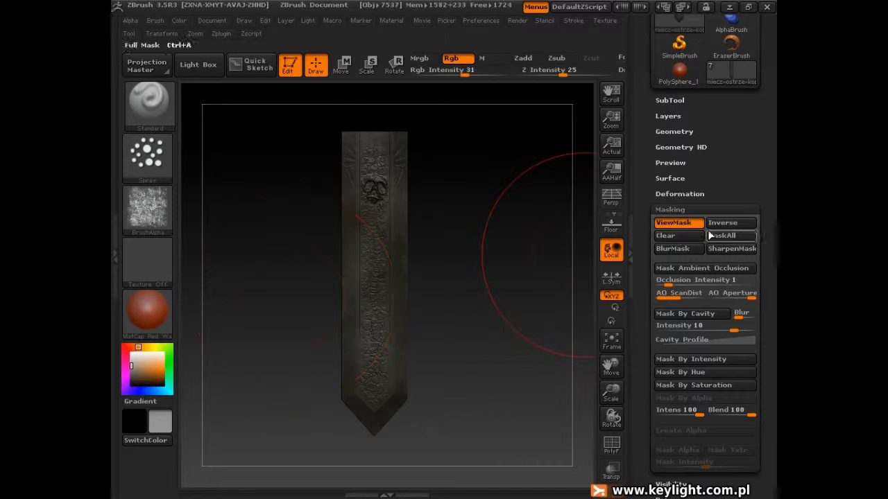
click(682, 238)
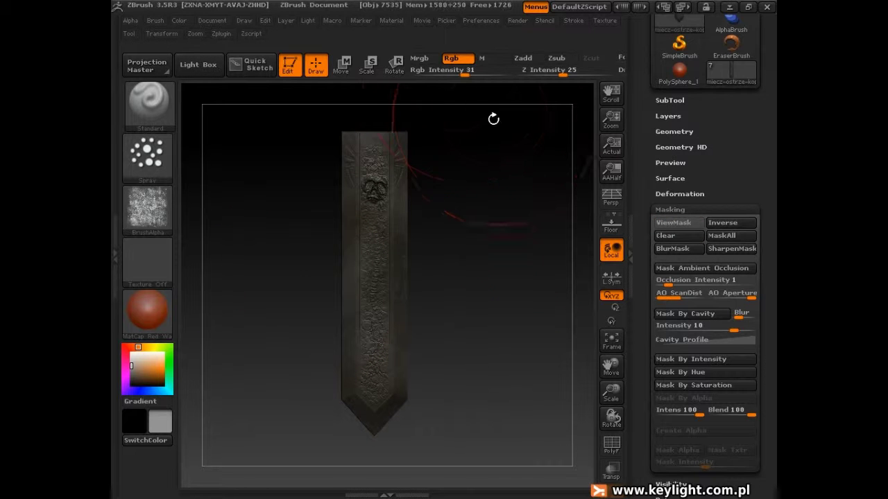
- Set Rgb Intensity to 100, mask the whole blade with the textured alpha, and hide the mask display
drag(465, 74, 520, 74)
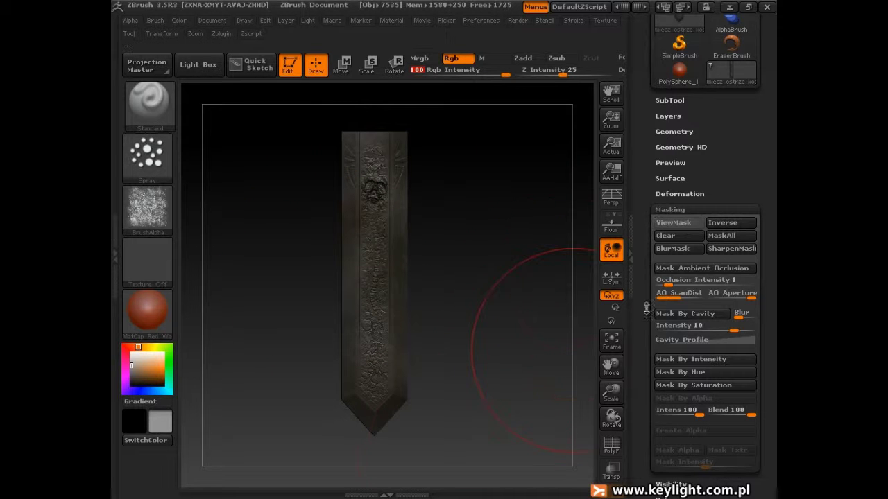
click(673, 223)
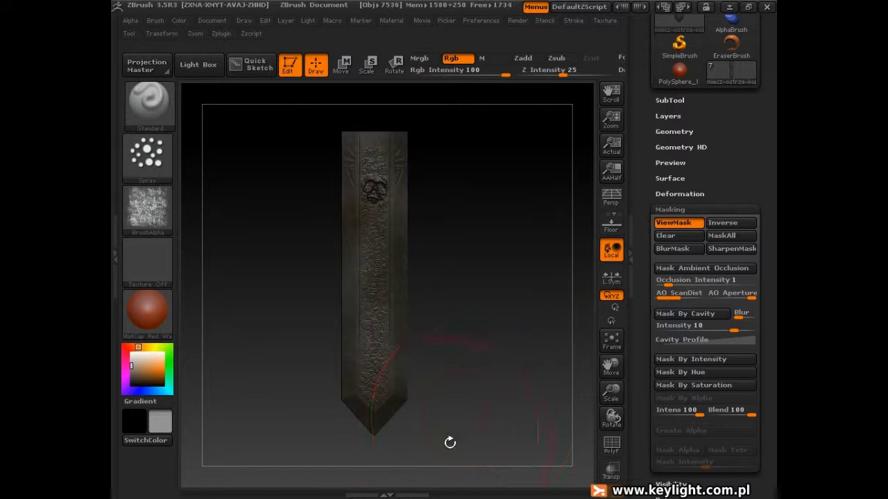
mouse_move(453, 453)
ctrl+mouse_down()
mouse_move(301, 109)
mouse_move(241, 109)
ctrl+mouse_up()
click(685, 226)
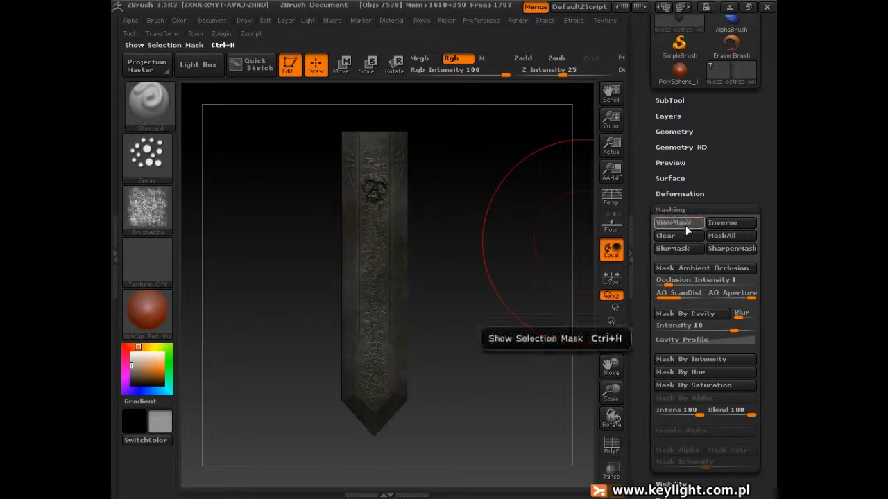
- Toggle the blade's mask display and inspect the surface from the tip up to the skull ornament
click(685, 225)
alt+drag(491, 243, 512, 319)
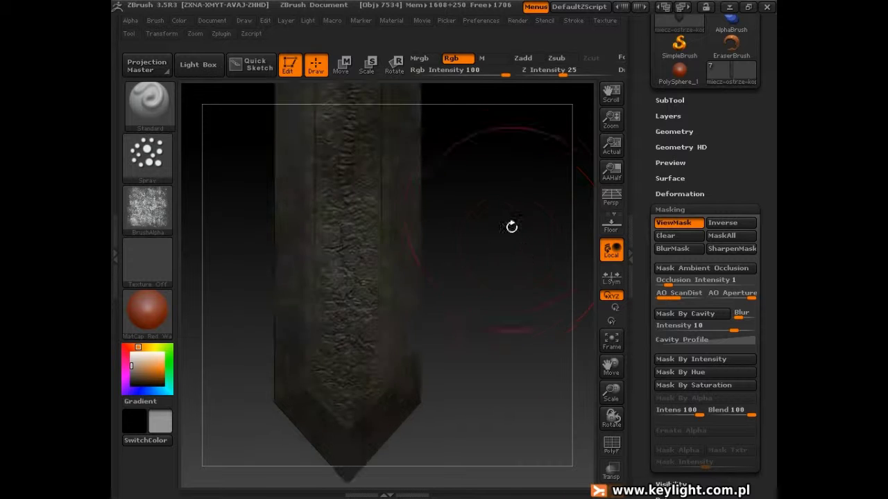
alt+drag(511, 226, 511, 388)
alt+drag(511, 235, 525, 333)
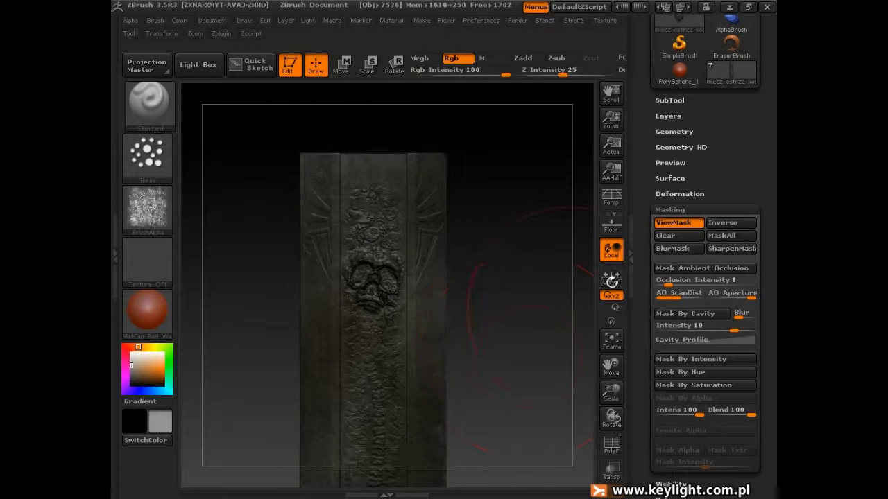
- Set the current brush alpha's radial fade (Rf) to 9
click(671, 209)
drag(649, 79, 649, 331)
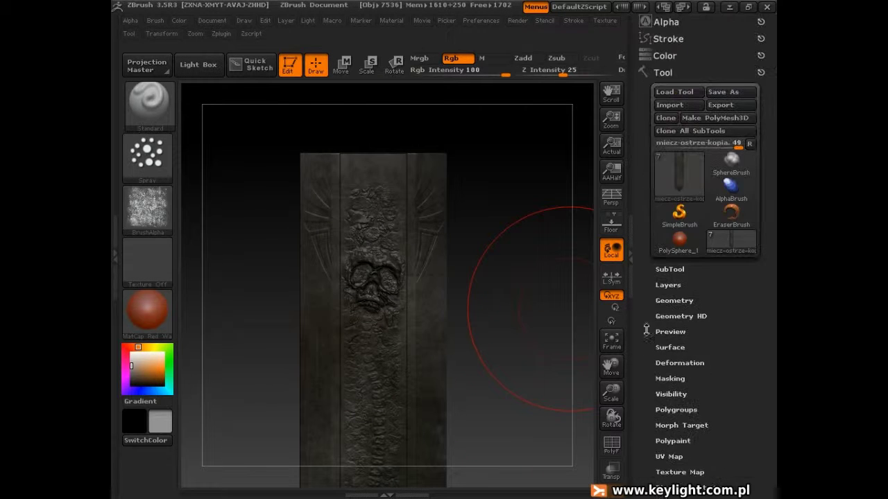
click(670, 21)
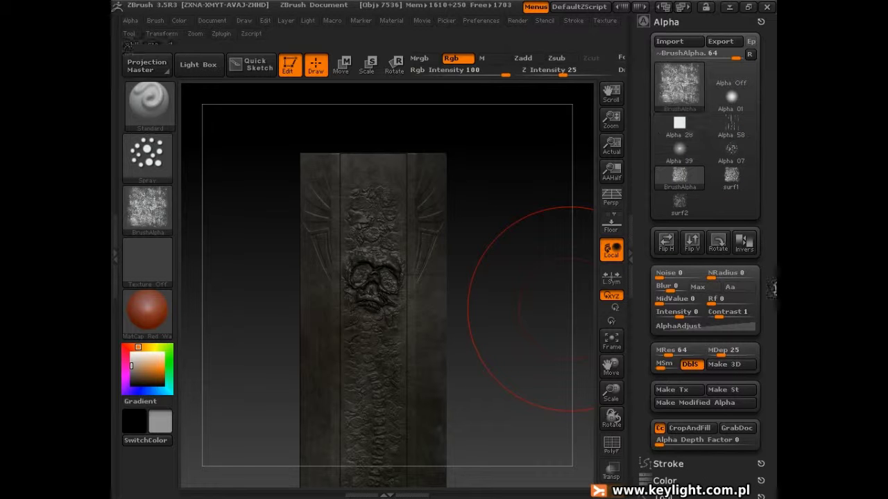
drag(717, 304, 725, 304)
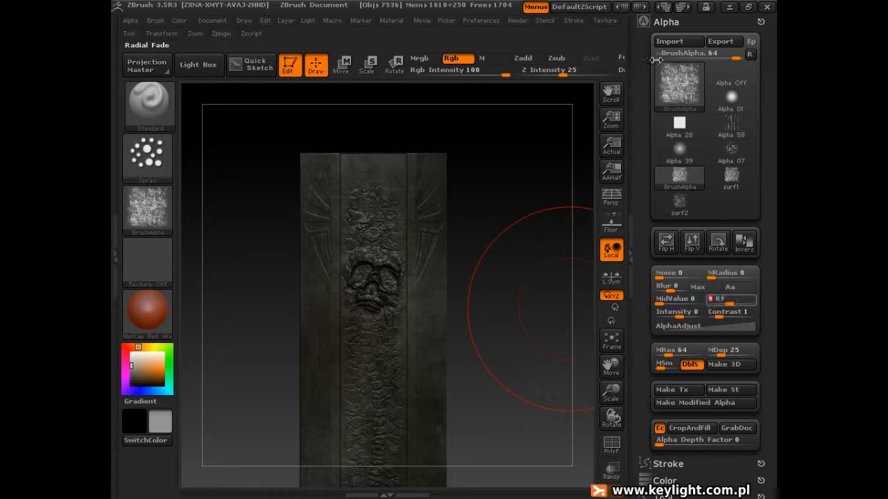
click(664, 21)
- Choose a dark brown paint colour (R 27, G 13, B 2) and undo the first trial stroke on the blade
click(665, 55)
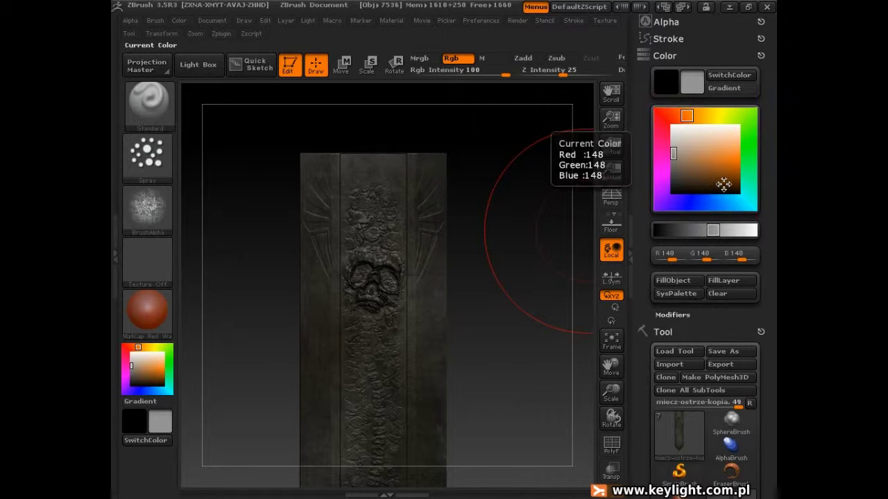
click(729, 188)
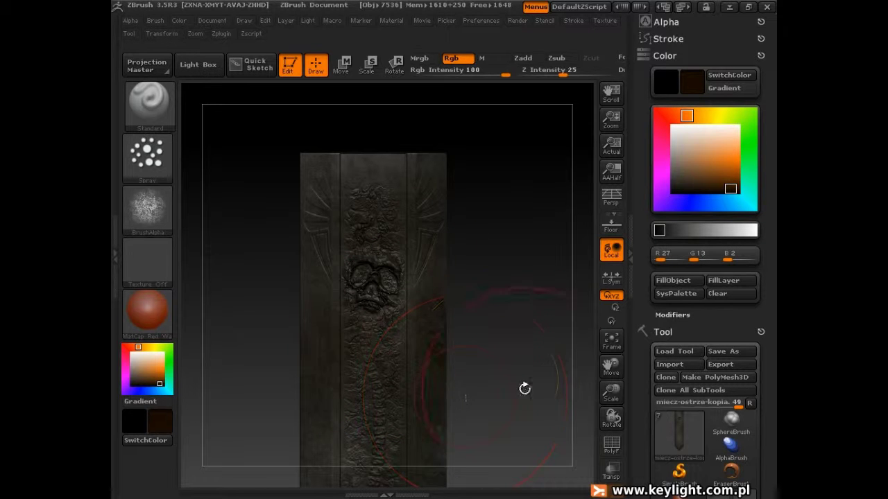
key(ctrl+z)
- Spray dark brown dirt along the blade's side faces from below the skull down to the tip, undoing unwanted strokes
mouse_move(503, 375)
alt+mouse_down()
mouse_move(491, 226)
mouse_move(478, 221)
alt+mouse_up()
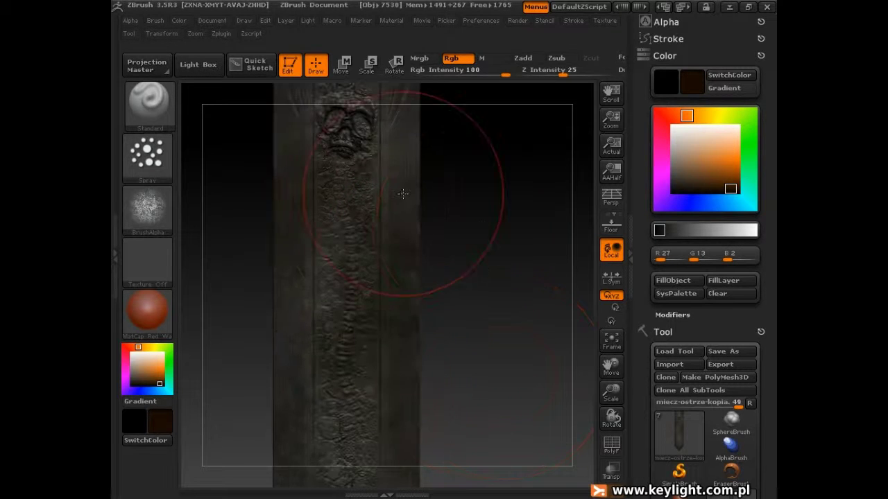
drag(403, 193, 472, 244)
drag(402, 143, 394, 294)
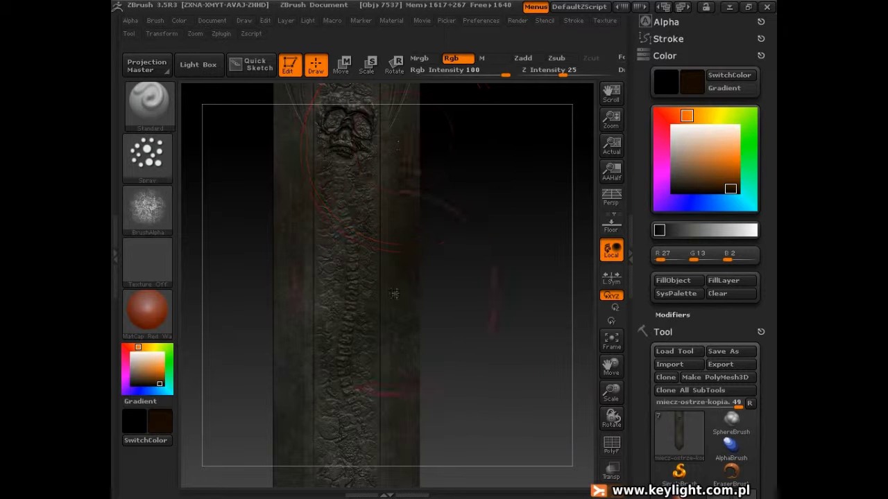
key(ctrl+z)
alt+drag(486, 351, 488, 258)
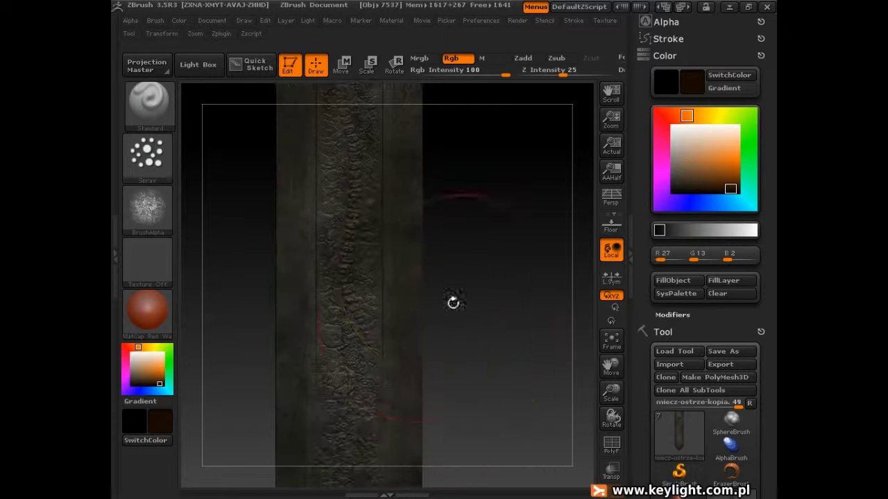
drag(402, 349, 404, 285)
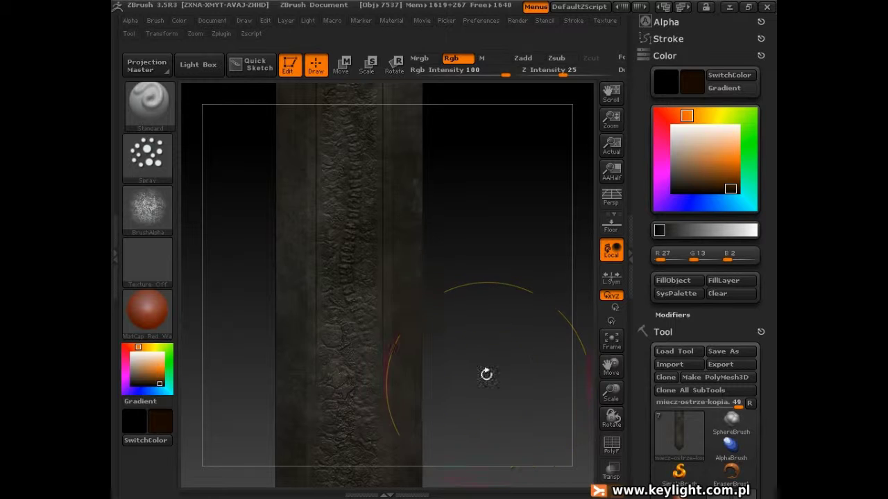
alt+drag(486, 373, 489, 255)
drag(410, 342, 387, 376)
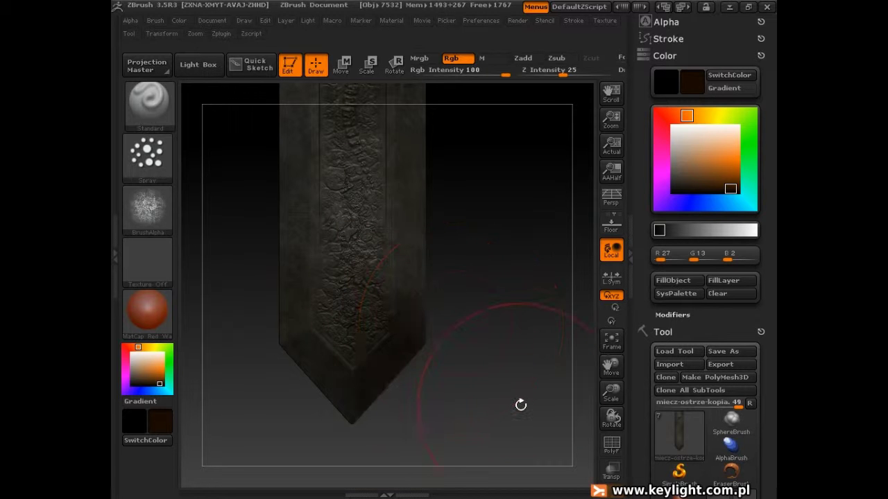
mouse_move(288, 346)
mouse_down()
mouse_move(297, 317)
mouse_move(347, 277)
mouse_up()
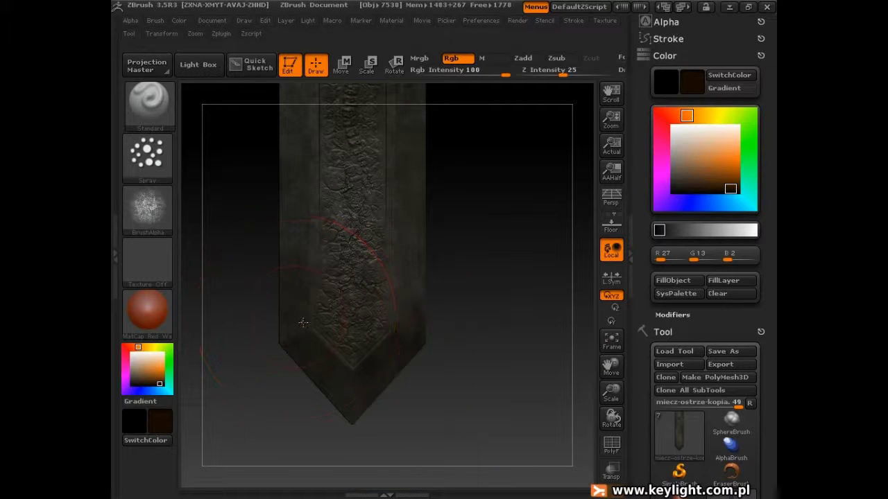
alt+drag(496, 212, 522, 403)
drag(356, 414, 362, 342)
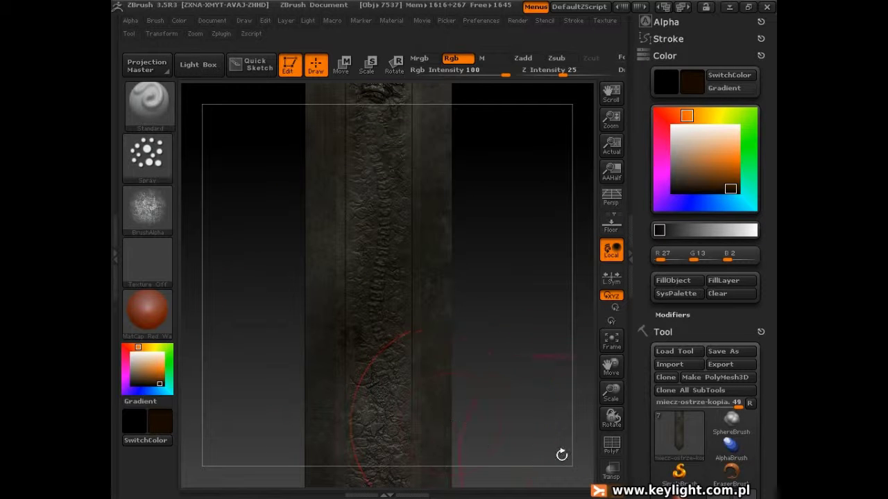
key(ctrl+z)
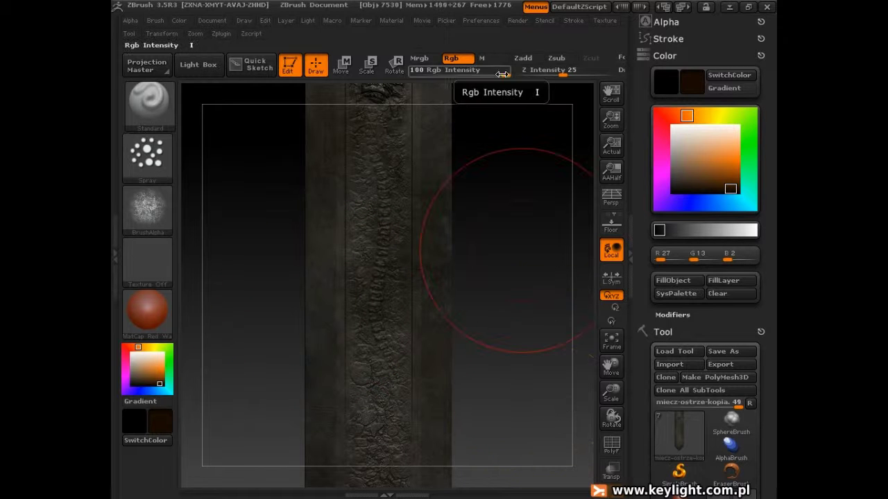
- Lower Rgb Intensity to 31 and test fainter brown dirt on the upper and middle blade, undoing the last strokes
drag(503, 74, 463, 74)
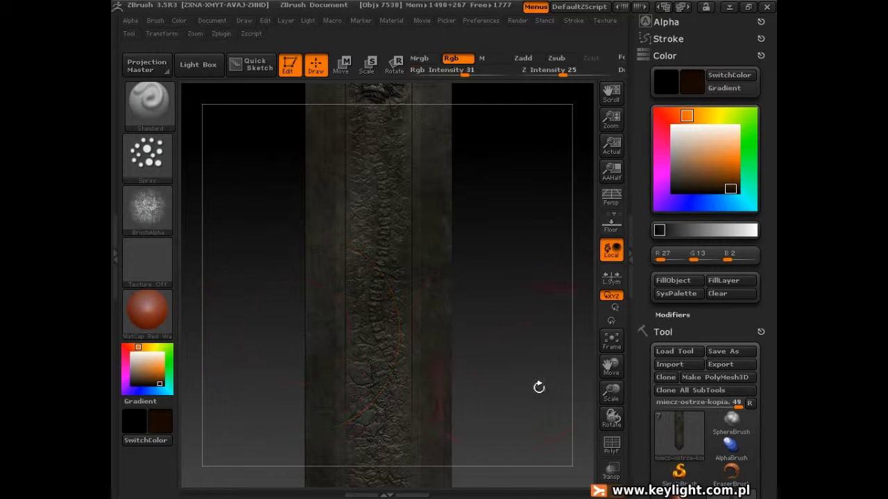
drag(337, 229, 339, 241)
alt+drag(533, 234, 528, 395)
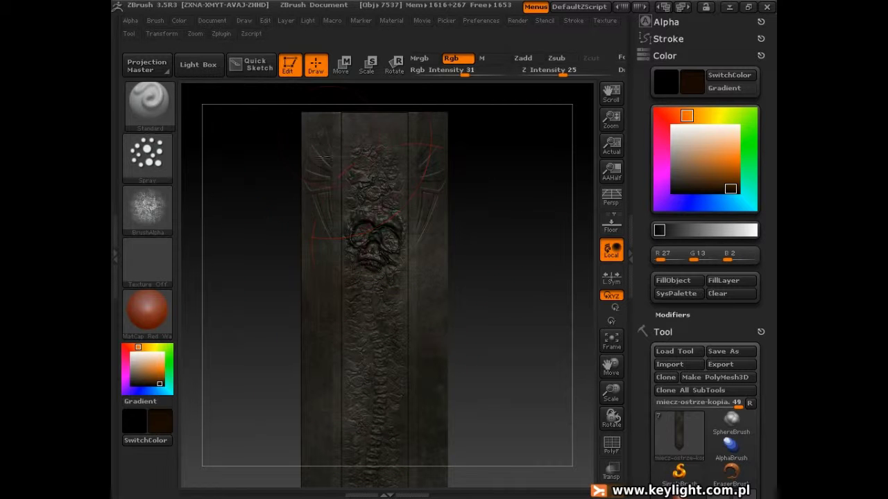
key(ctrl+z)
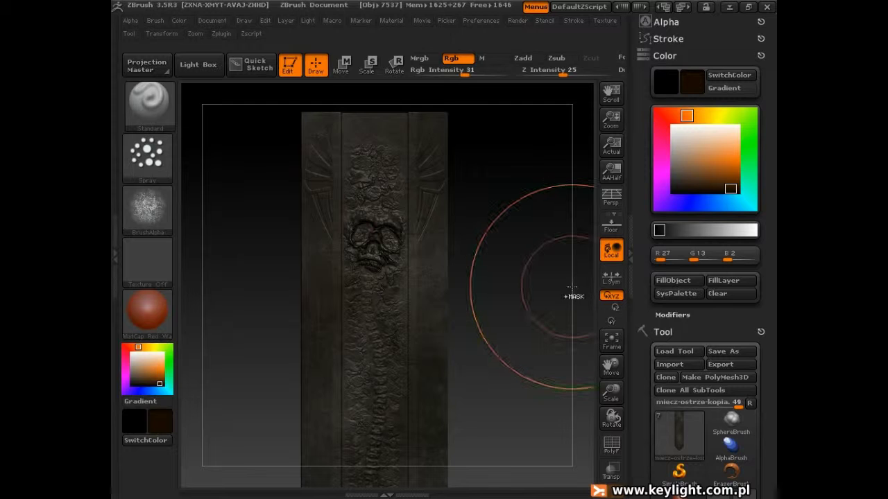
key(ctrl+z)
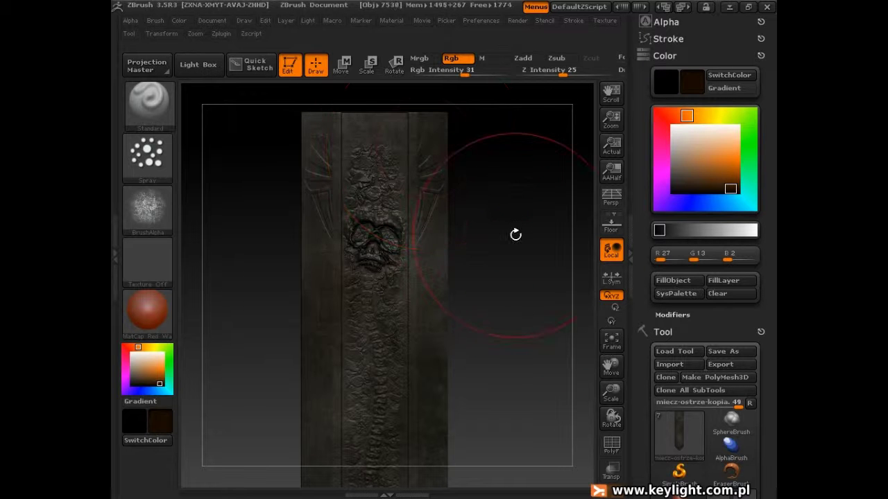
alt+drag(563, 299, 540, 160)
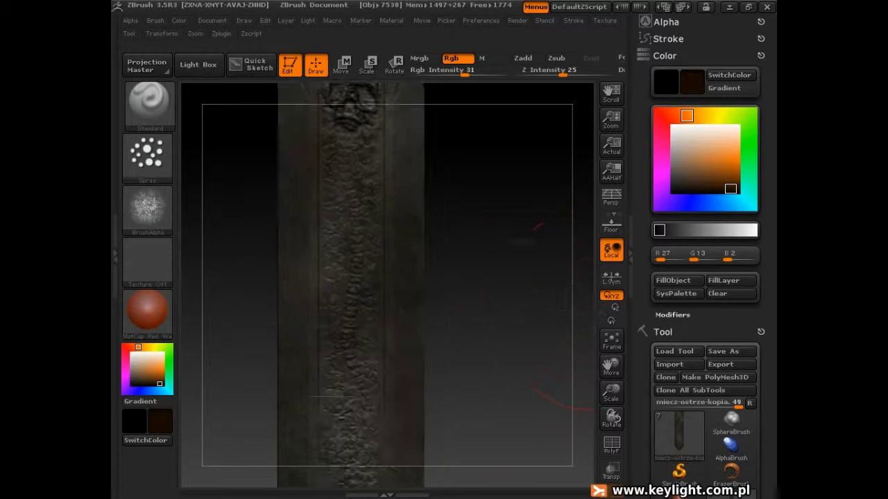
- Compare the blade with its mask display on and off, leave the mask hidden, and return to the colour settings
drag(639, 376, 634, 255)
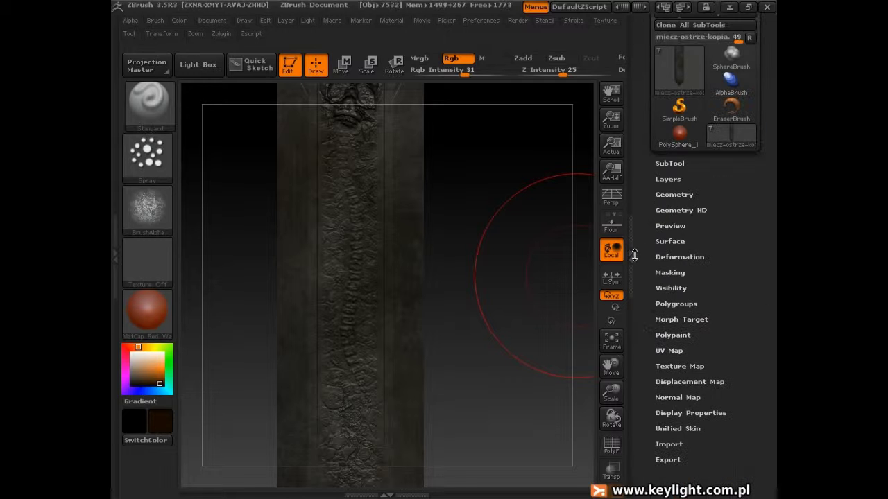
click(670, 272)
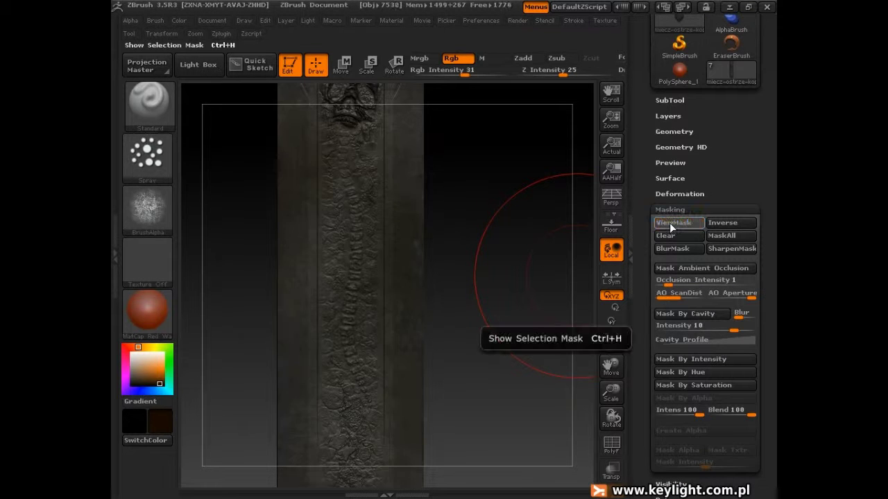
click(670, 224)
click(670, 224)
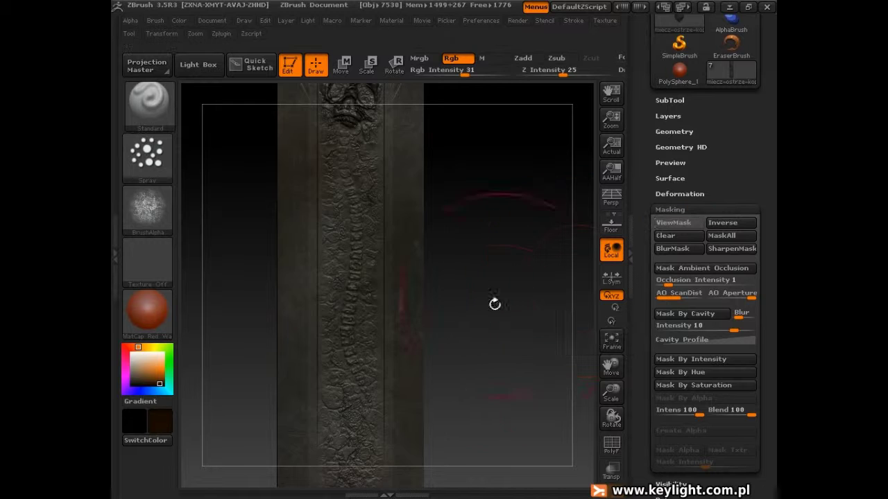
click(670, 223)
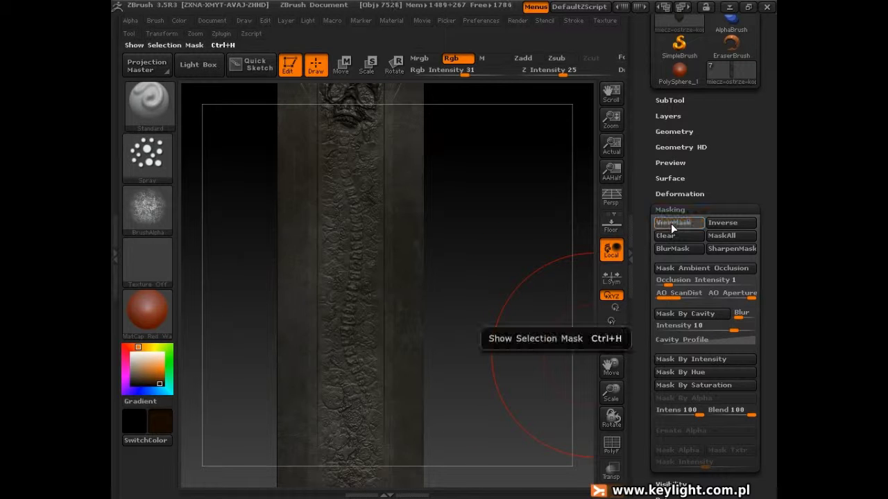
click(671, 223)
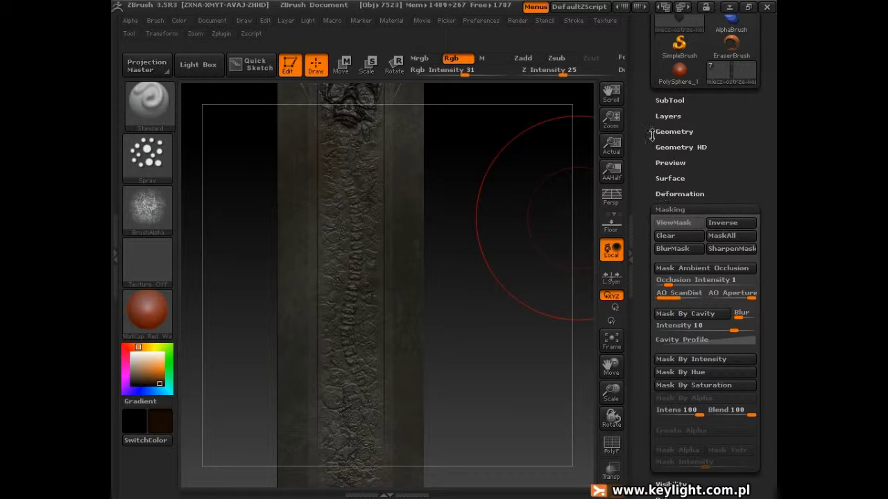
drag(646, 130, 649, 360)
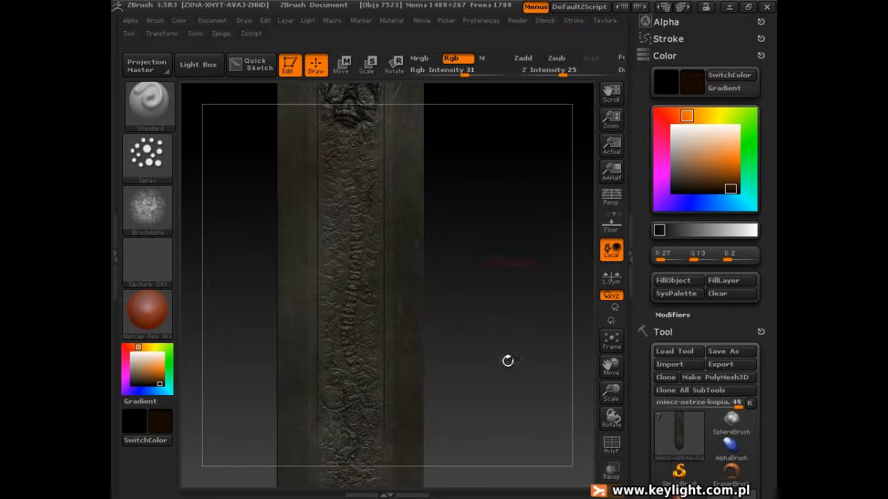
- Switch to a darker brown (R 18, G 9, B 1) and spray faint dirt over the blade between the tip and the skull
alt+drag(498, 360, 496, 161)
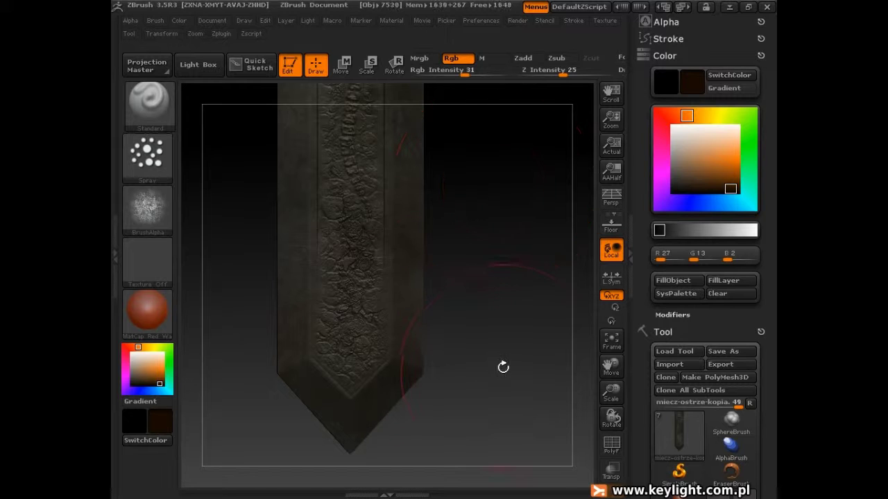
key(ctrl+z)
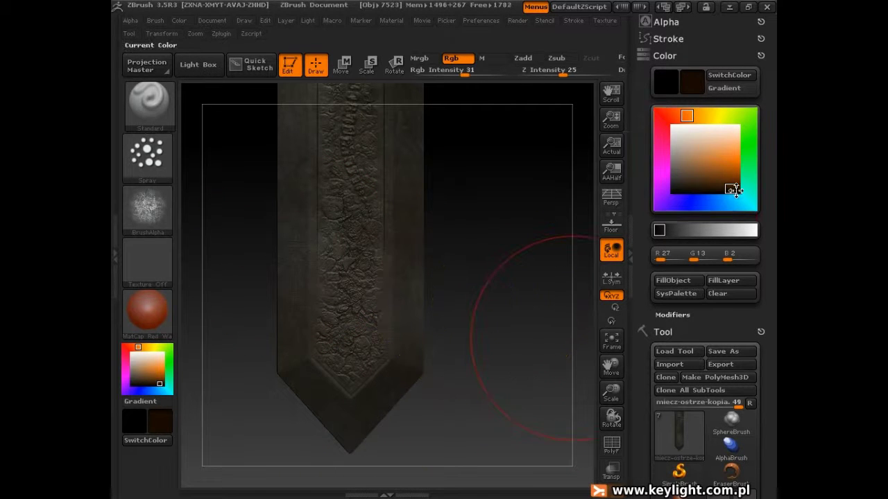
click(735, 189)
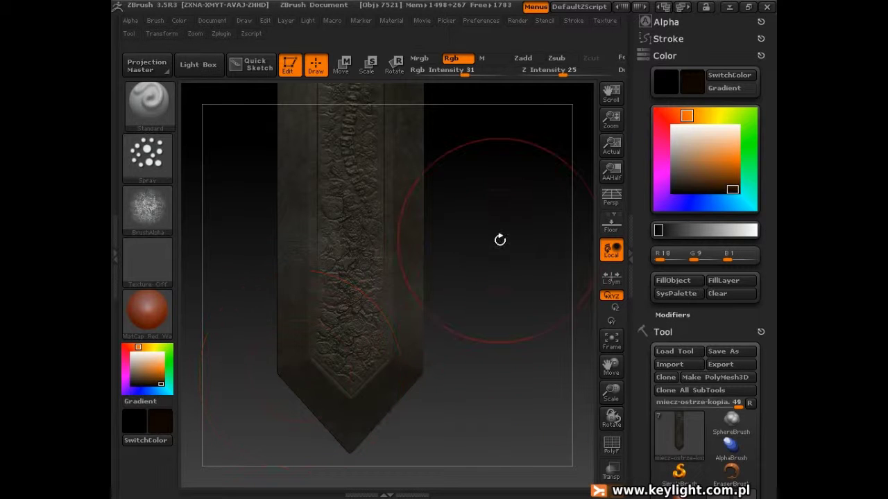
drag(507, 200, 511, 460)
alt+drag(504, 308, 523, 453)
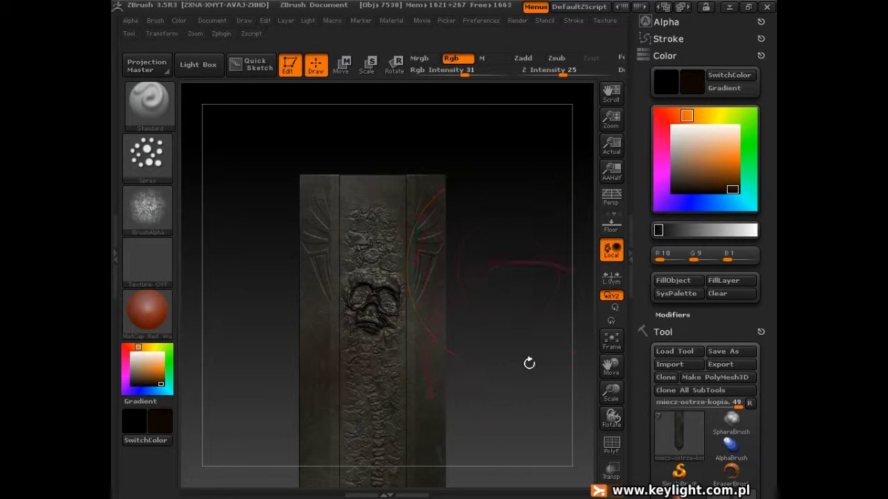
alt+drag(544, 460, 551, 343)
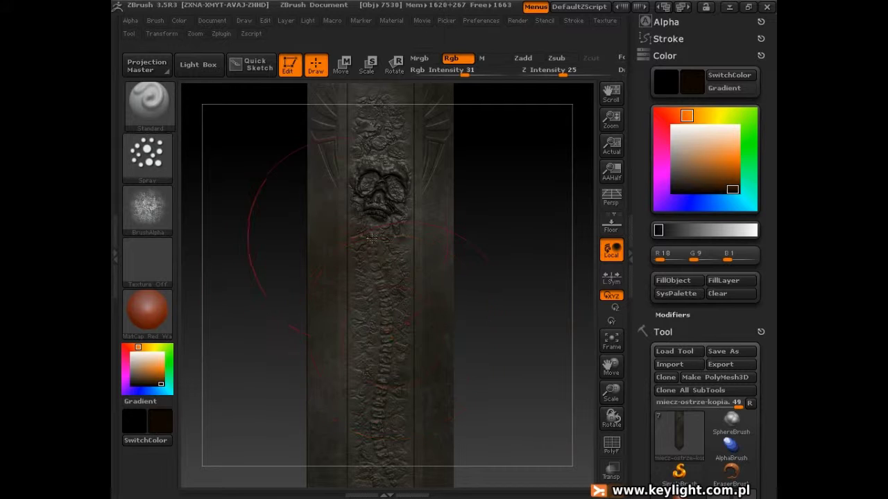
alt+drag(512, 405, 509, 273)
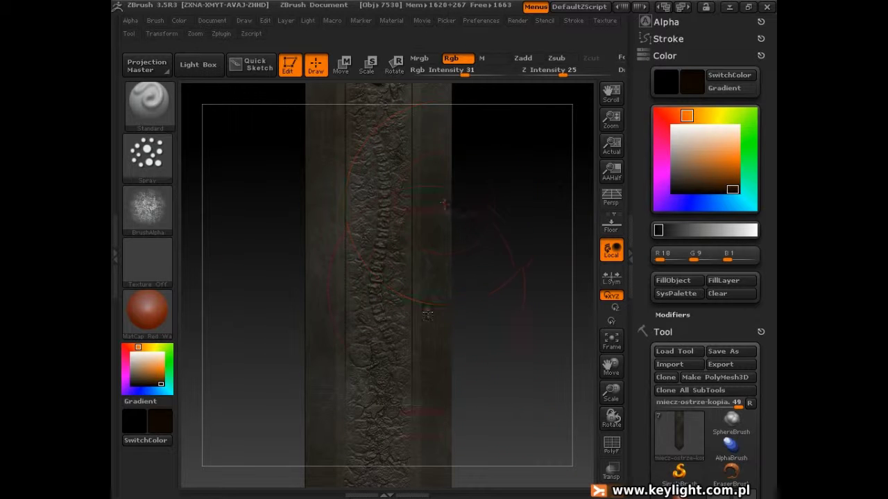
alt+drag(506, 391, 501, 301)
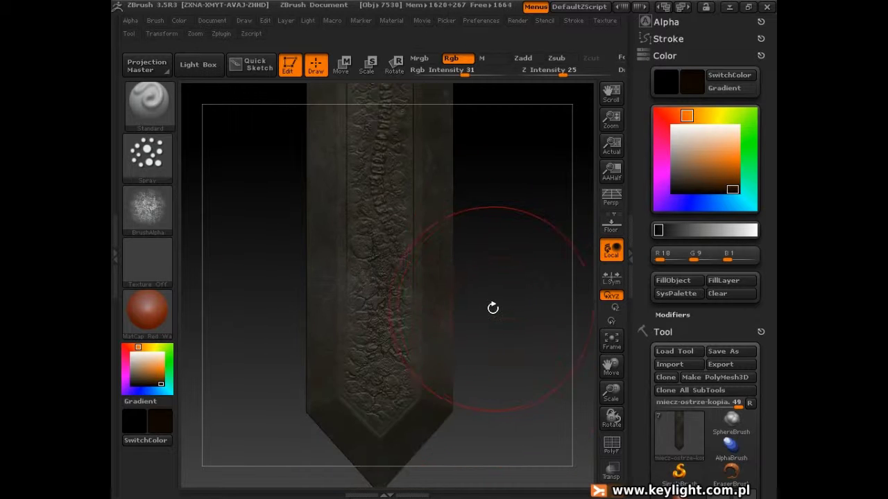
- Change the paint colour to a dark green (R 9, G 41, B 2)
click(749, 125)
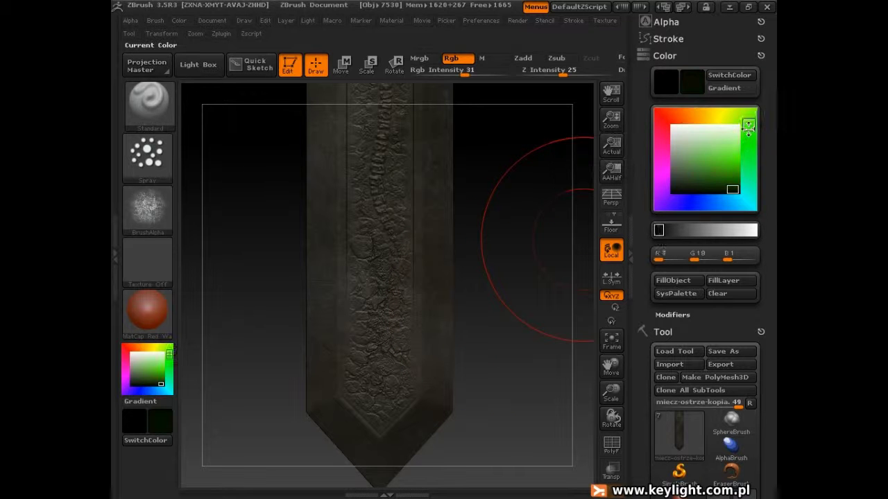
drag(731, 190, 730, 184)
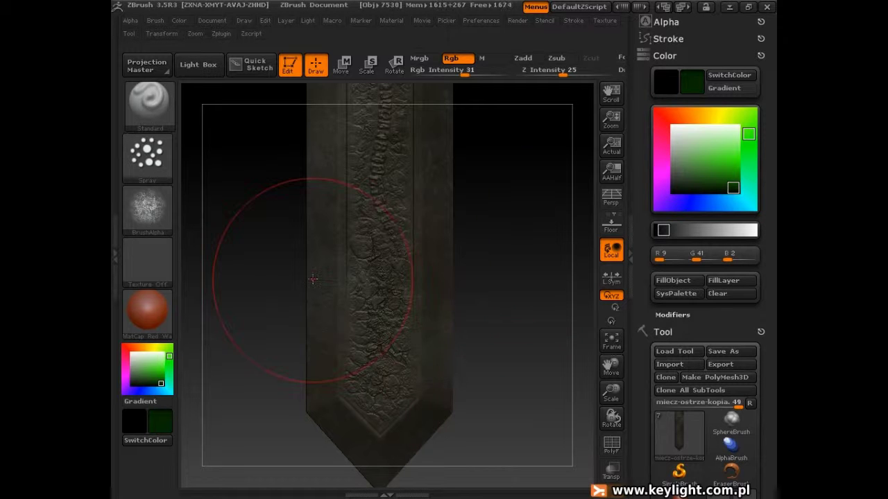
- Spray dark green dirt over the blade from the tip up past the skull to its upper end
alt+drag(494, 372, 501, 289)
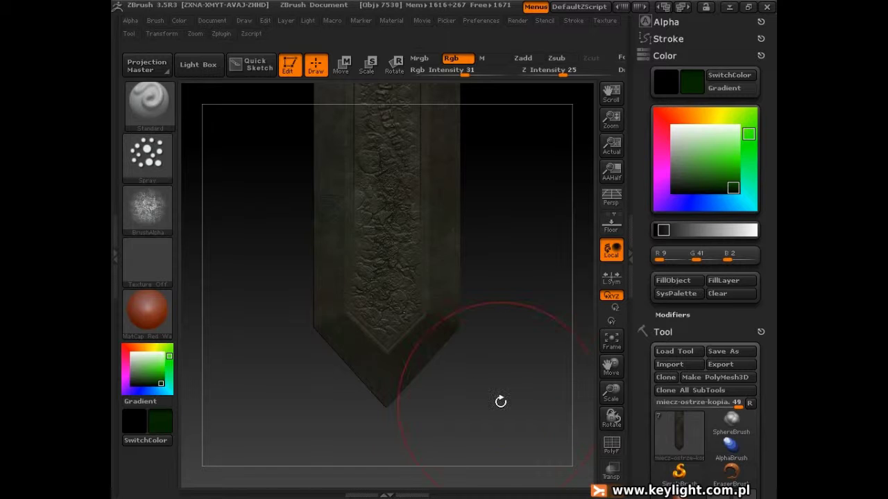
mouse_move(511, 246)
mouse_down()
mouse_move(484, 292)
mouse_move(386, 342)
mouse_up()
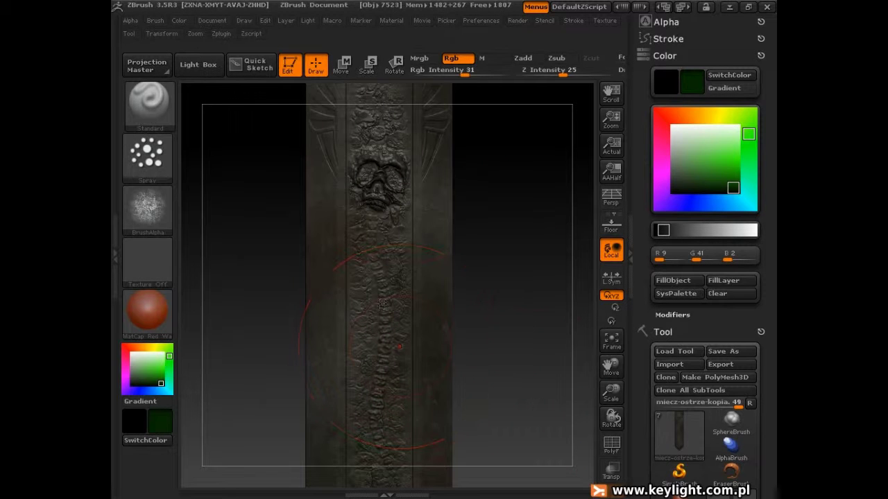
alt+drag(521, 223, 533, 354)
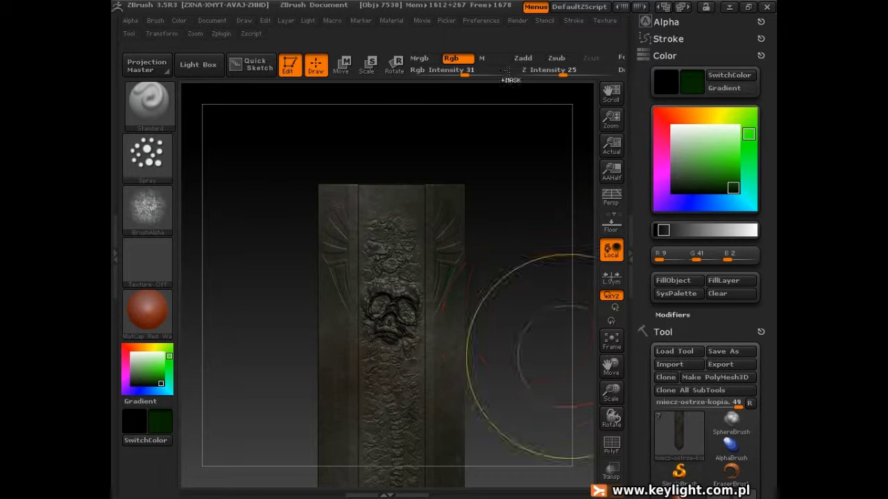
- Lower Rgb Intensity to 14 and spray fainter dark green over the blade from its upper end down to the tip
mouse_move(465, 73)
mouse_down()
mouse_move(438, 74)
mouse_move(451, 74)
mouse_up()
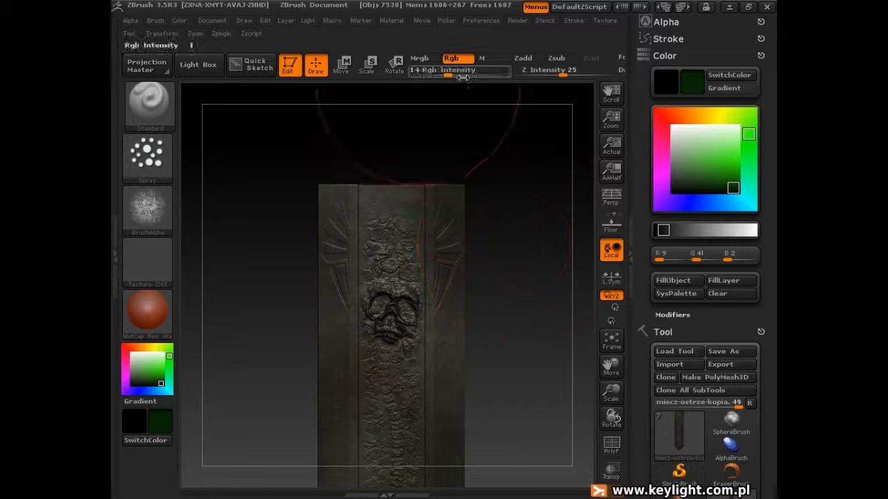
alt+drag(541, 369, 523, 222)
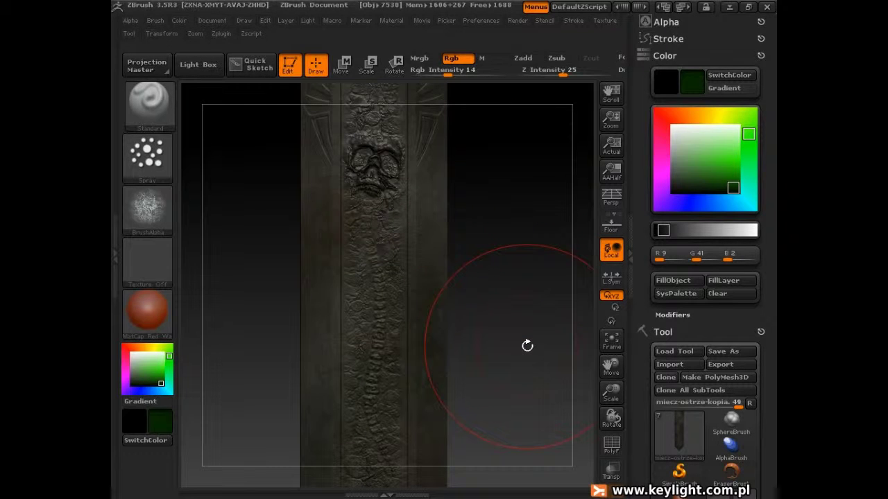
alt+drag(511, 373, 520, 227)
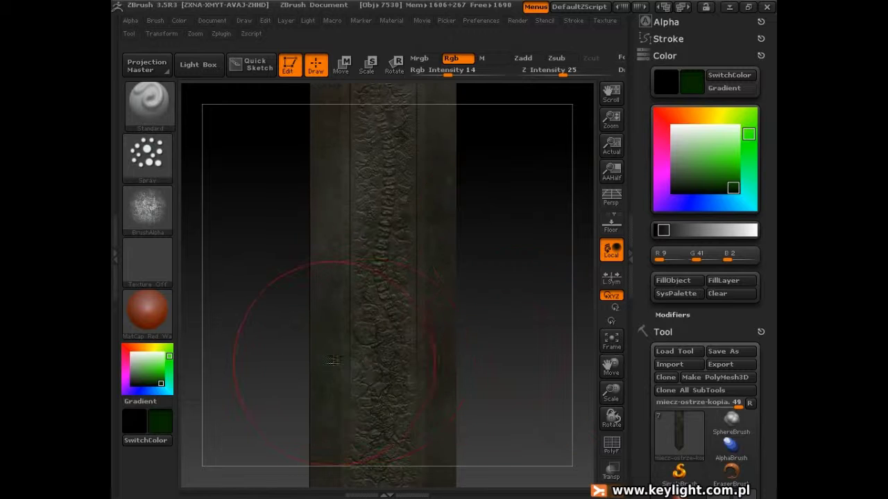
alt+drag(509, 349, 545, 254)
- Spray faint light tones over the lower and middle blade, using grey (R 160, G 160, B 160) and pale green (R 193, G 218, B 187)
drag(710, 151, 655, 150)
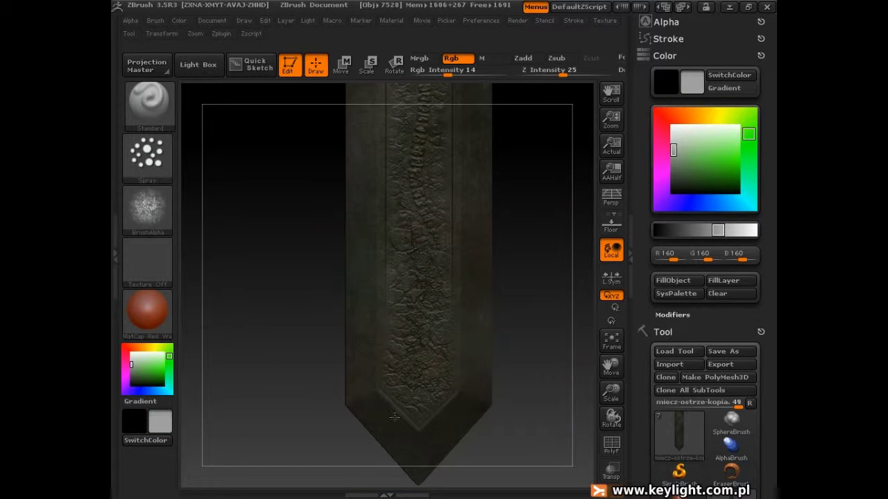
alt+drag(557, 202, 540, 310)
click(694, 139)
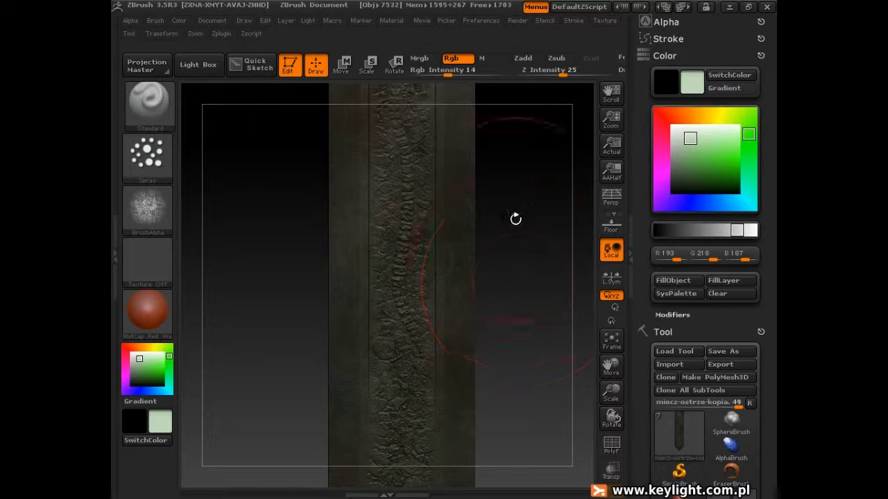
alt+drag(516, 218, 481, 316)
- Switch the paint colour to white (R 255, G 255, B 255) and spray faint light patches along the whole blade, including around the skull
click(673, 128)
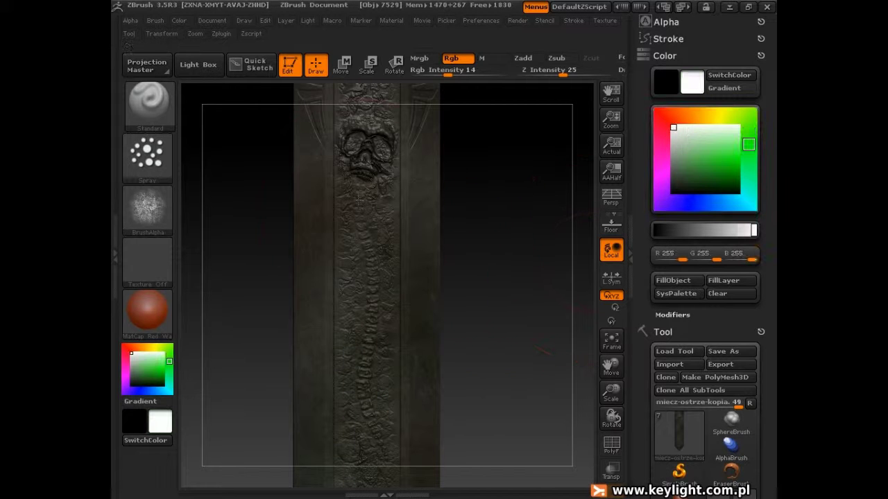
alt+drag(511, 222, 515, 378)
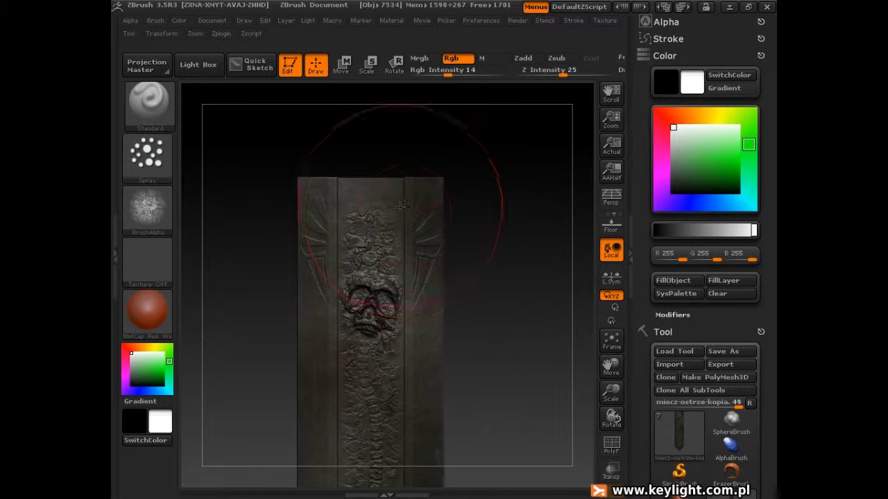
mouse_move(505, 339)
mouse_down()
mouse_move(517, 341)
mouse_move(529, 166)
mouse_move(516, 178)
mouse_move(517, 205)
mouse_up()
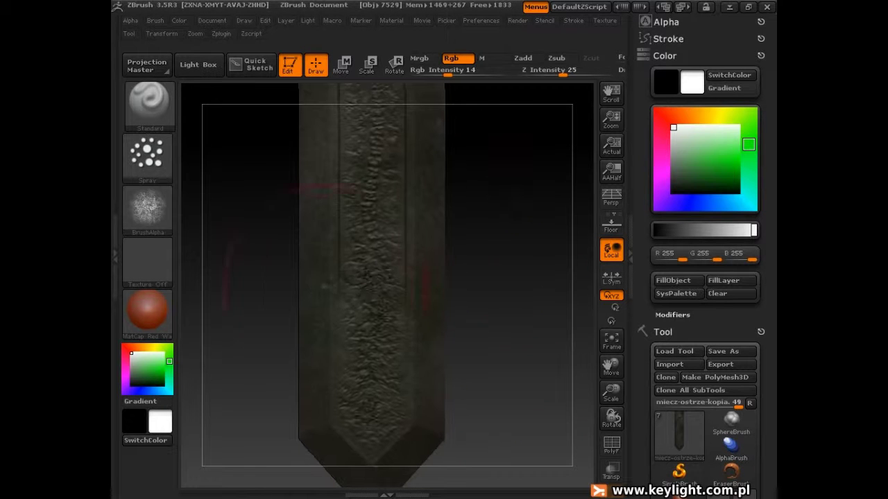
alt+drag(538, 335, 495, 251)
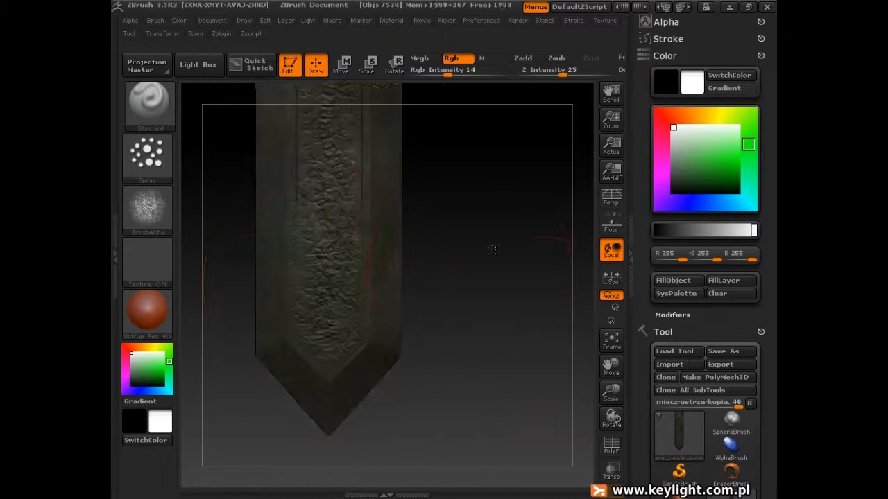
alt+drag(488, 322, 558, 360)
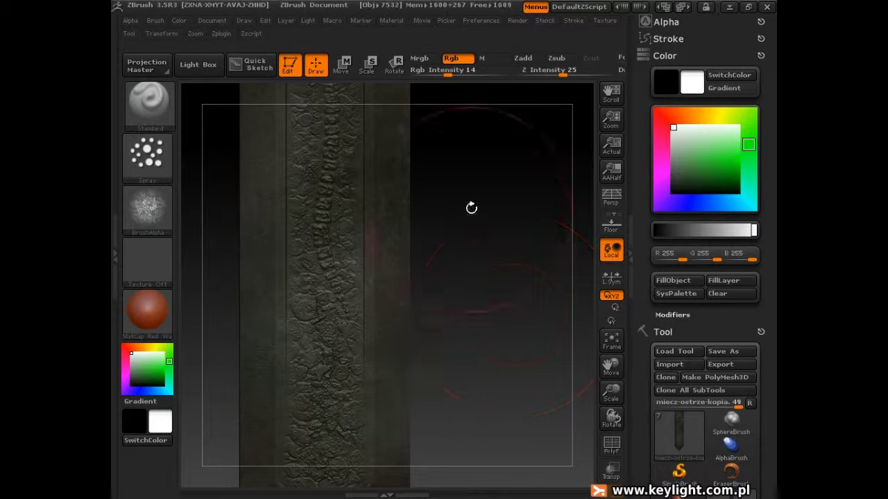
alt+drag(471, 206, 503, 263)
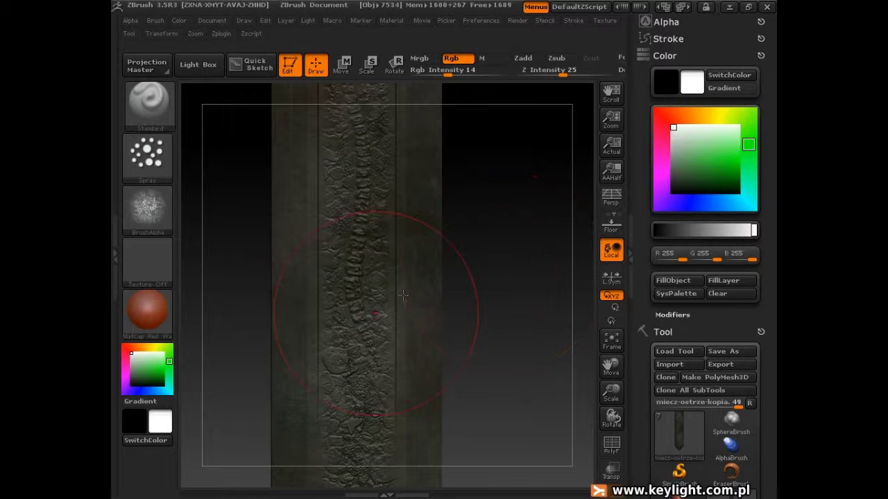
alt+drag(522, 202, 525, 450)
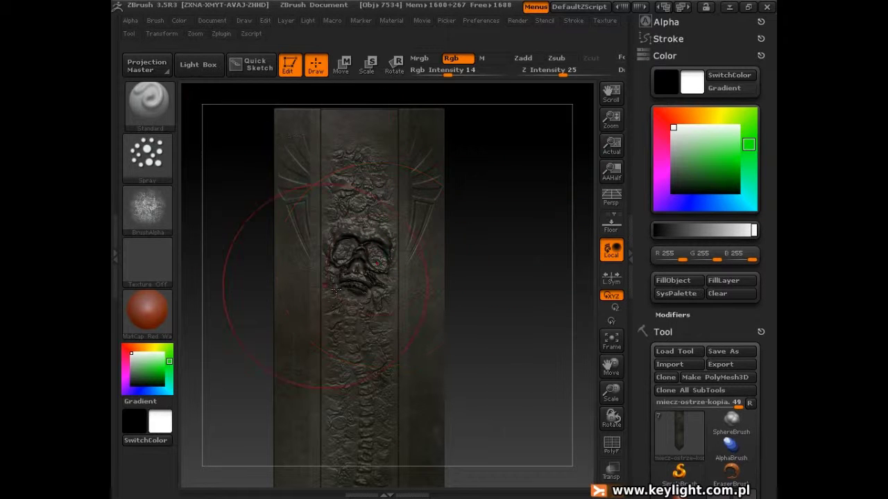
- Test BrushAlpha with a radial fade (Rf) of 0, and set it to 11
click(683, 22)
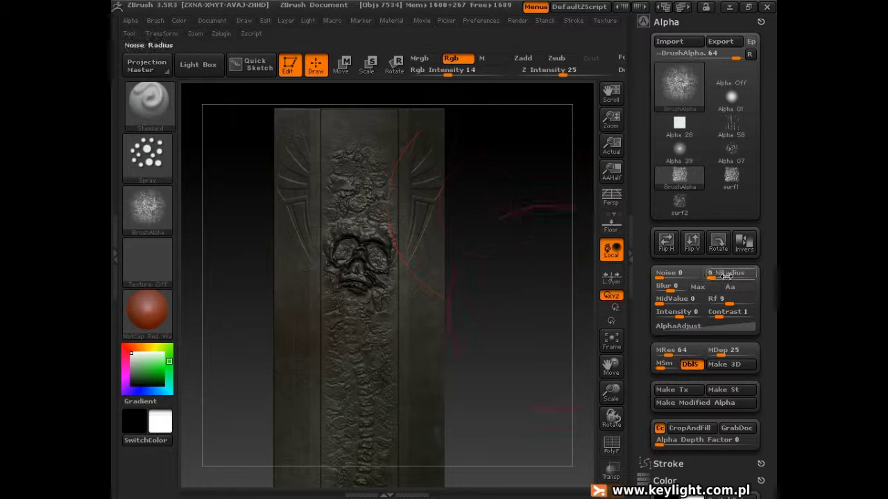
mouse_move(728, 304)
mouse_down()
mouse_move(754, 302)
mouse_move(717, 304)
mouse_up()
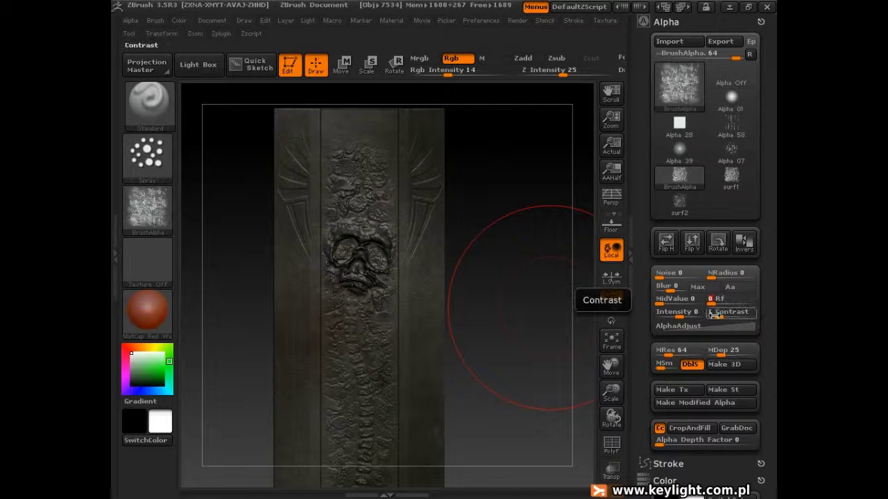
drag(721, 303, 731, 302)
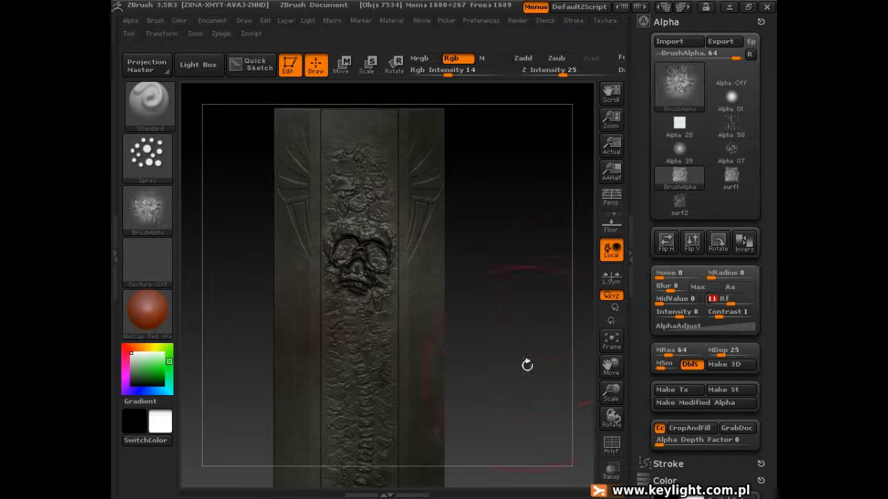